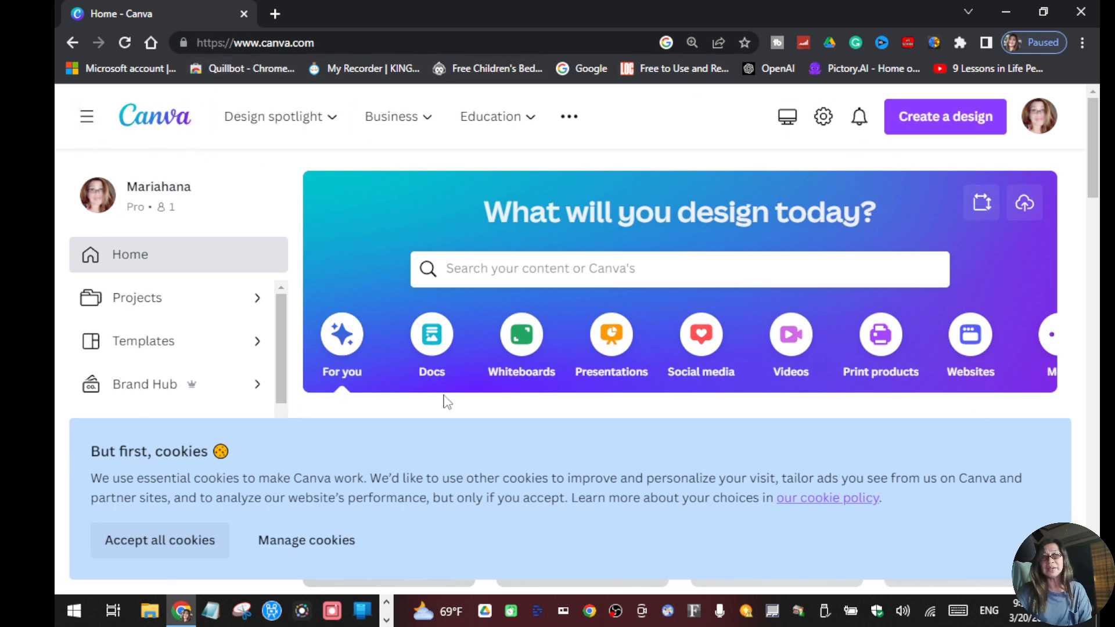
Show the Docs options on the home page and accept all cookies.
{"action": "left_click", "coordinate": [432, 342]}
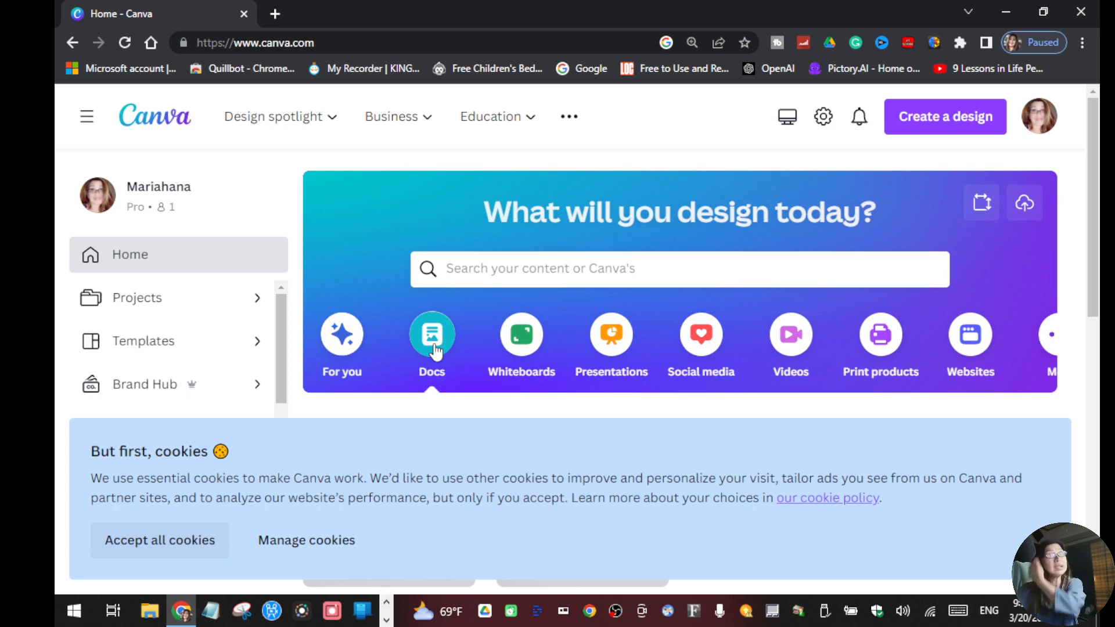
{"action": "left_click", "coordinate": [201, 543]}
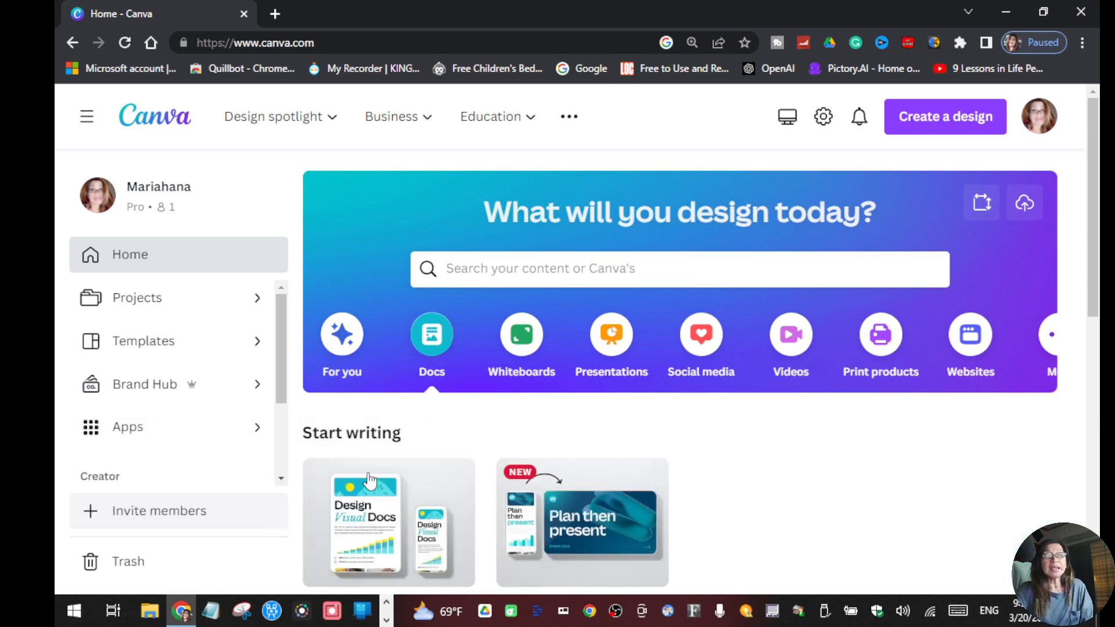
Look through the Docs templates, then create a blank Doc and continue with it in the browser instead of the desktop app.
{"action": "scroll", "coordinate": [472, 395], "scroll_direction": "down", "scroll_amount": 10}
{"action": "scroll", "coordinate": [476, 400], "scroll_direction": "down", "scroll_amount": 1}
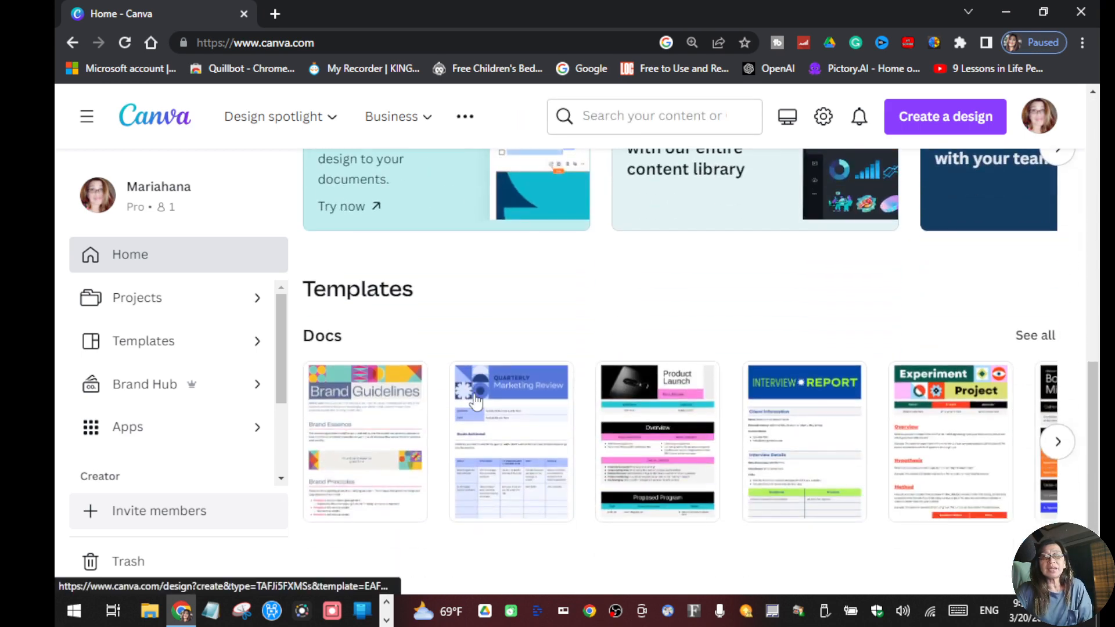
{"action": "left_click", "coordinate": [1057, 443]}
{"action": "left_click", "coordinate": [1057, 442]}
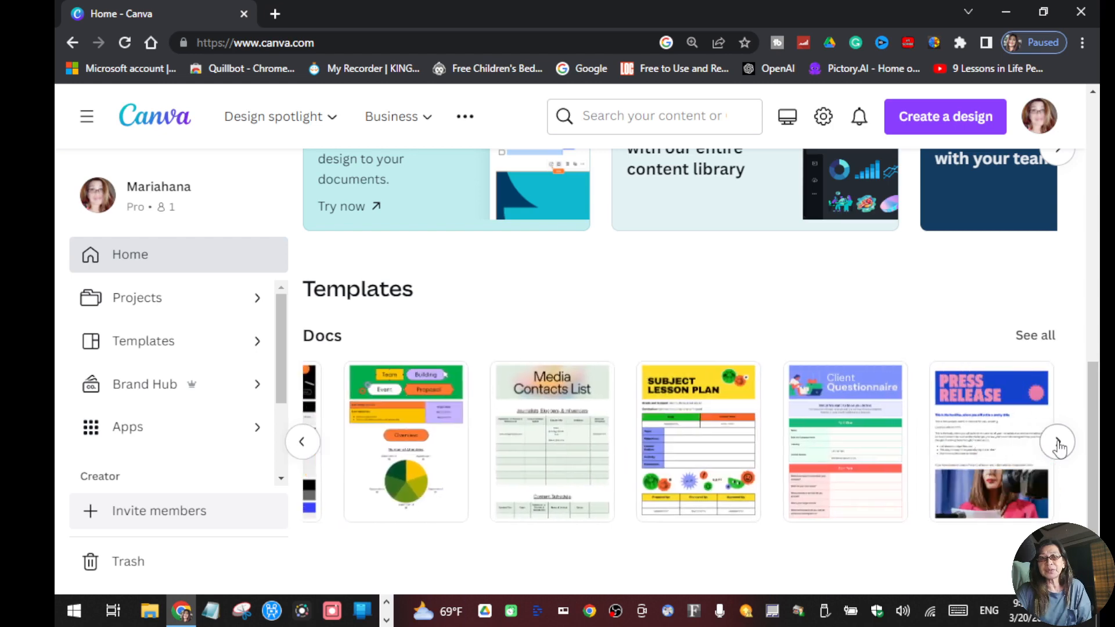
{"action": "scroll", "coordinate": [1058, 446], "scroll_direction": "up", "scroll_amount": 5}
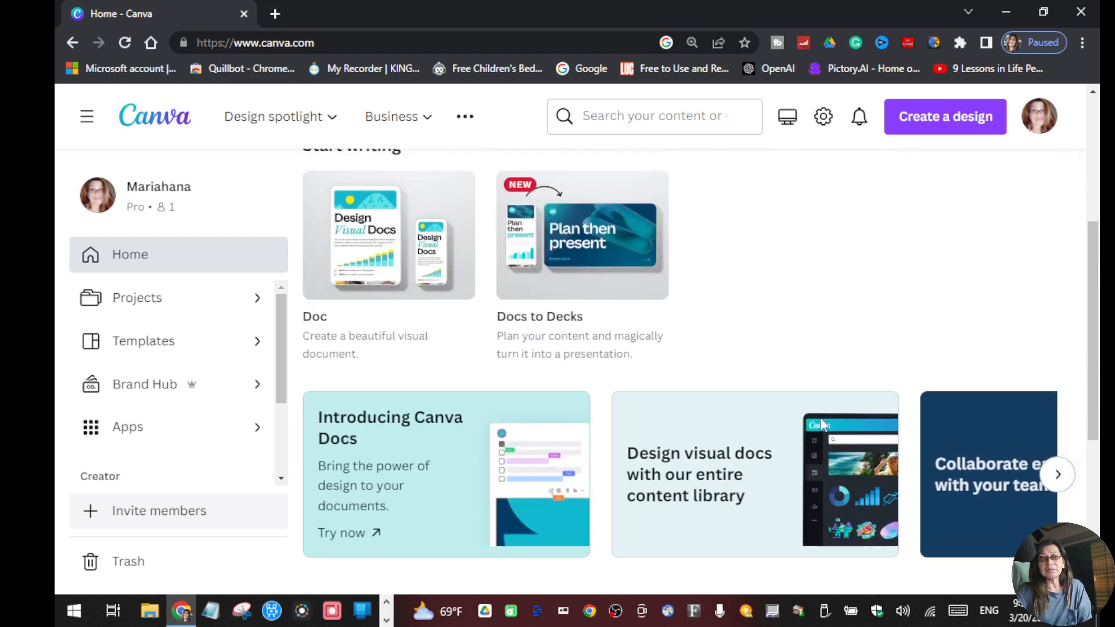
{"action": "scroll", "coordinate": [378, 474], "scroll_direction": "up", "scroll_amount": 3}
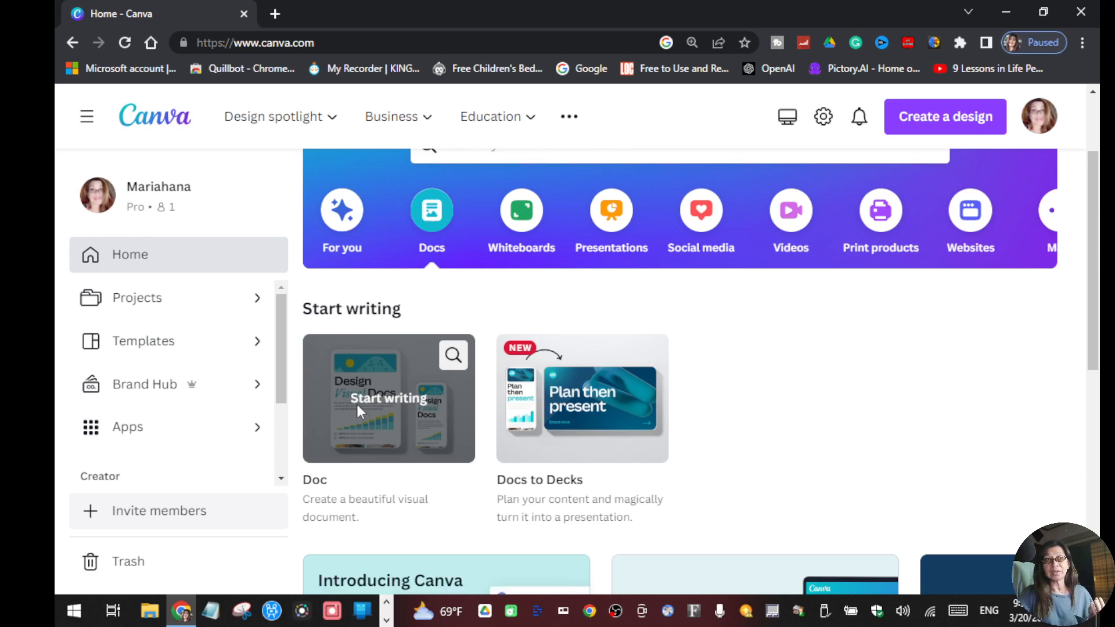
{"action": "left_click", "coordinate": [358, 411]}
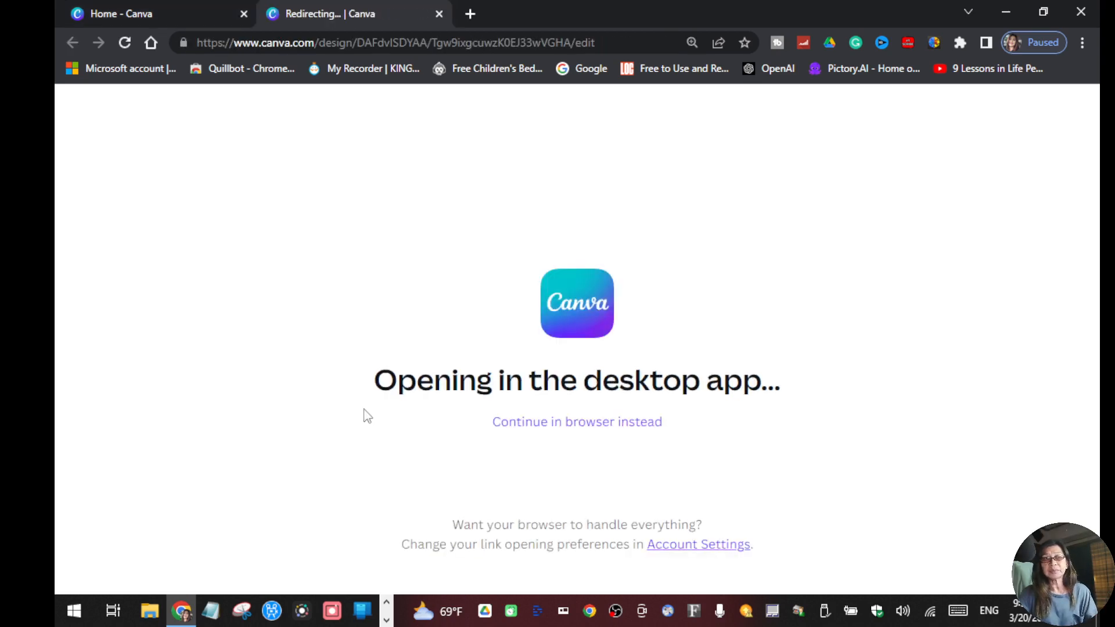
{"action": "left_click", "coordinate": [557, 428]}
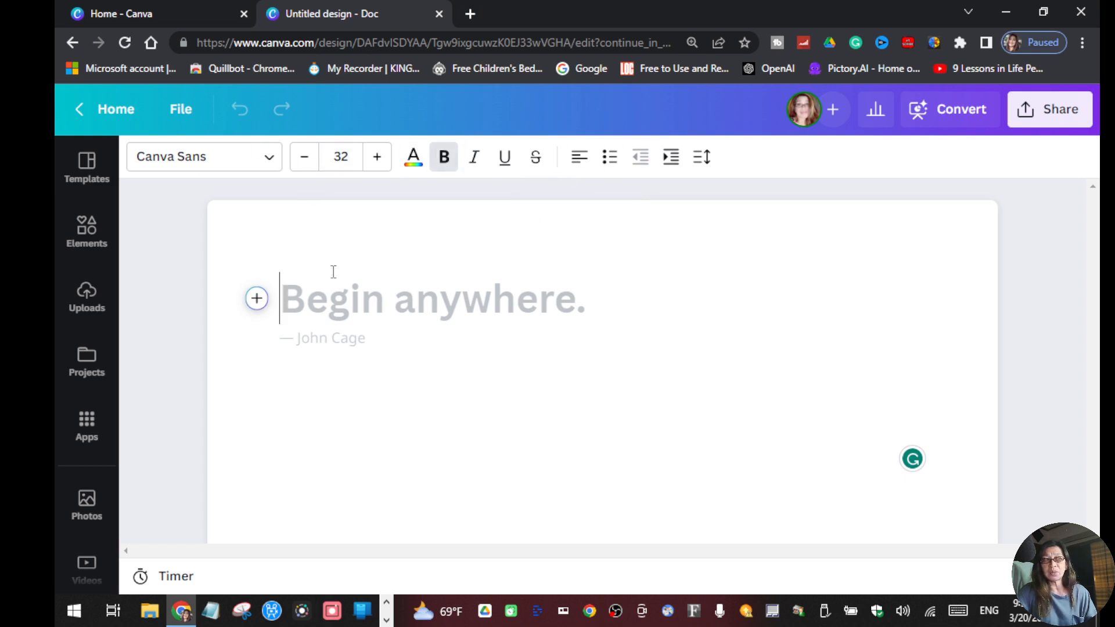
Generate text in the empty document with Magic Write from the prompt "What are tarot cards".
{"action": "left_click", "coordinate": [257, 299]}
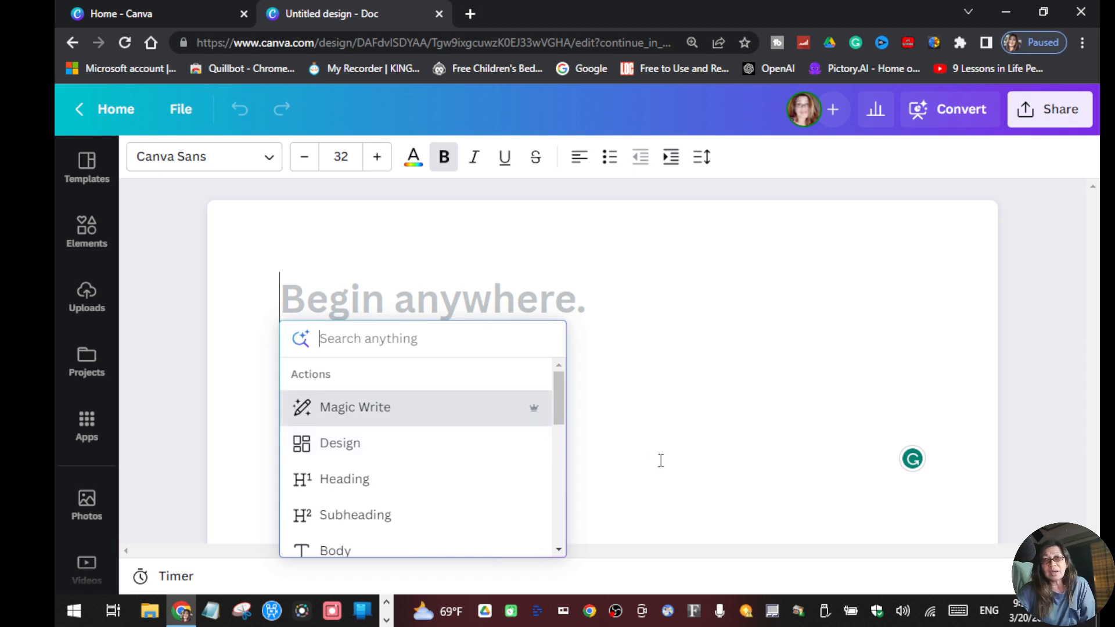
{"action": "left_click", "coordinate": [381, 413]}
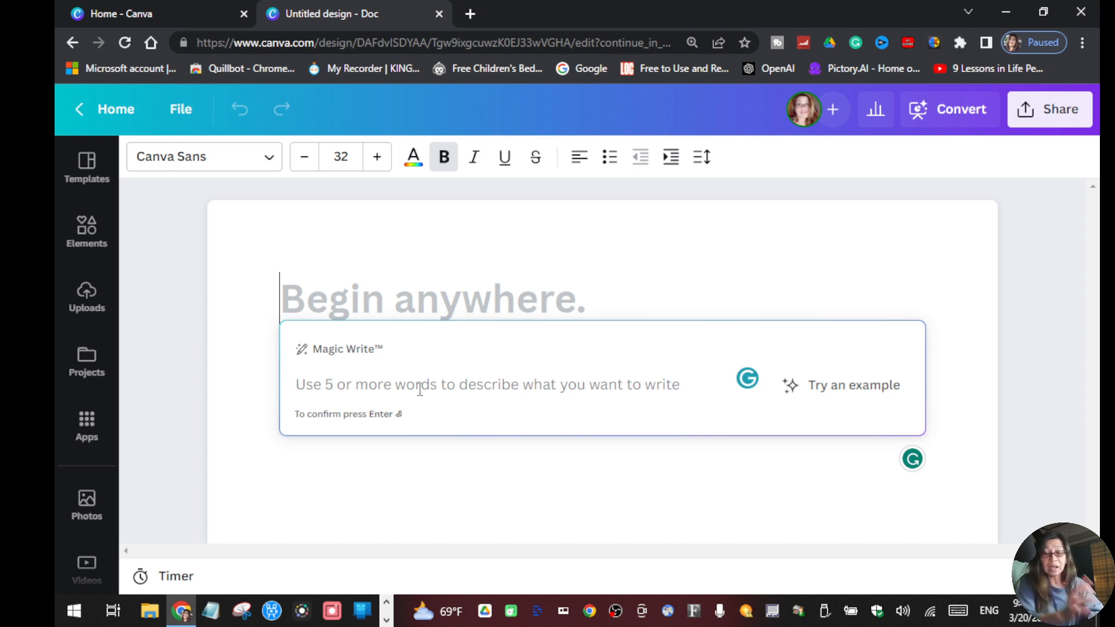
{"action": "type", "text": "What are tar"}
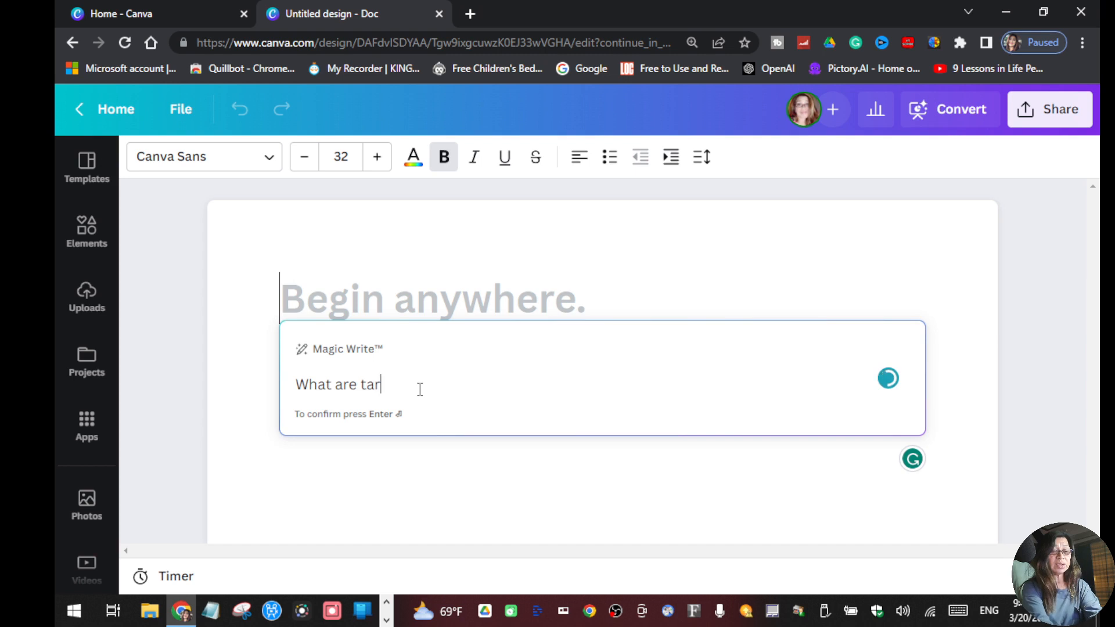
{"action": "type", "text": "ot c"}
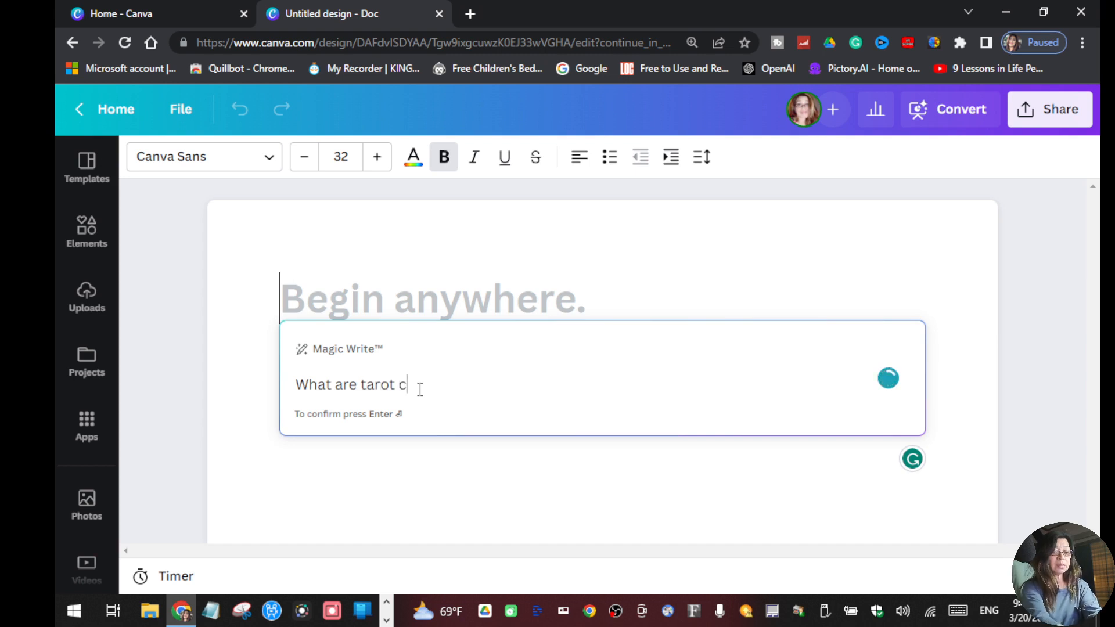
{"action": "type", "text": "ards"}
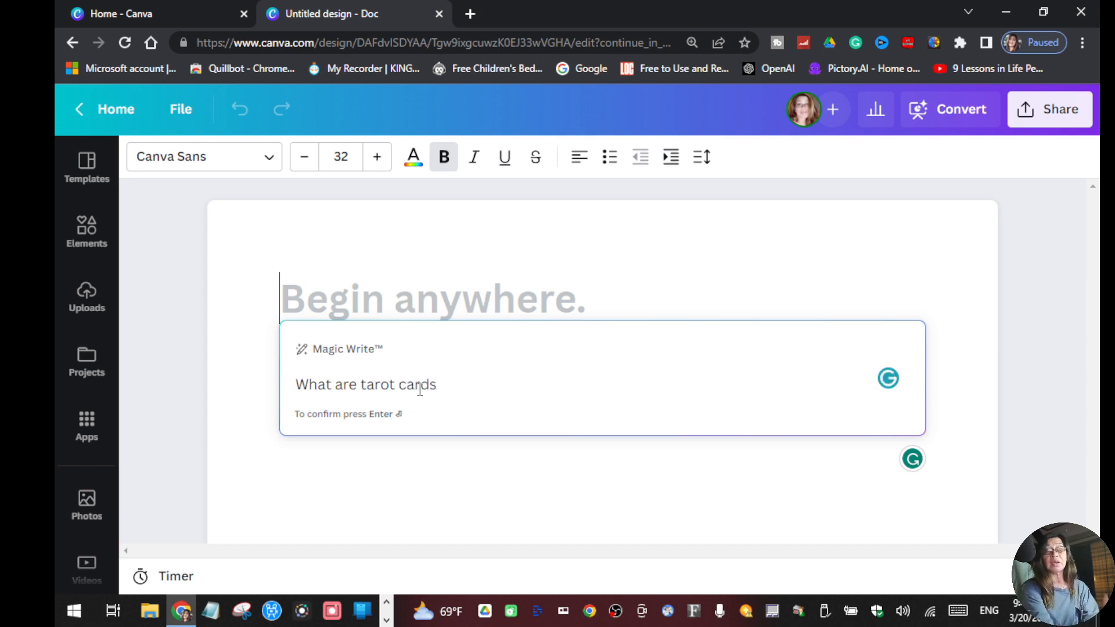
{"action": "key", "text": "Return"}
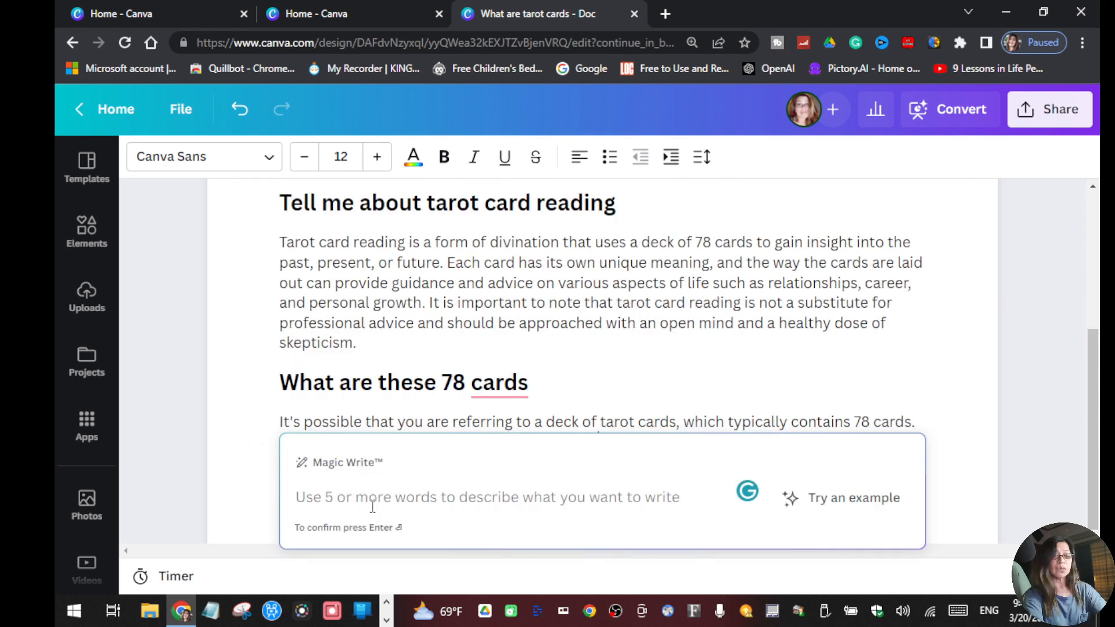
Generate Magic Write text from the prompt "What are the names pf 78 cards" and correct "pf" to "of" in its heading.
{"action": "type", "text": "What"}
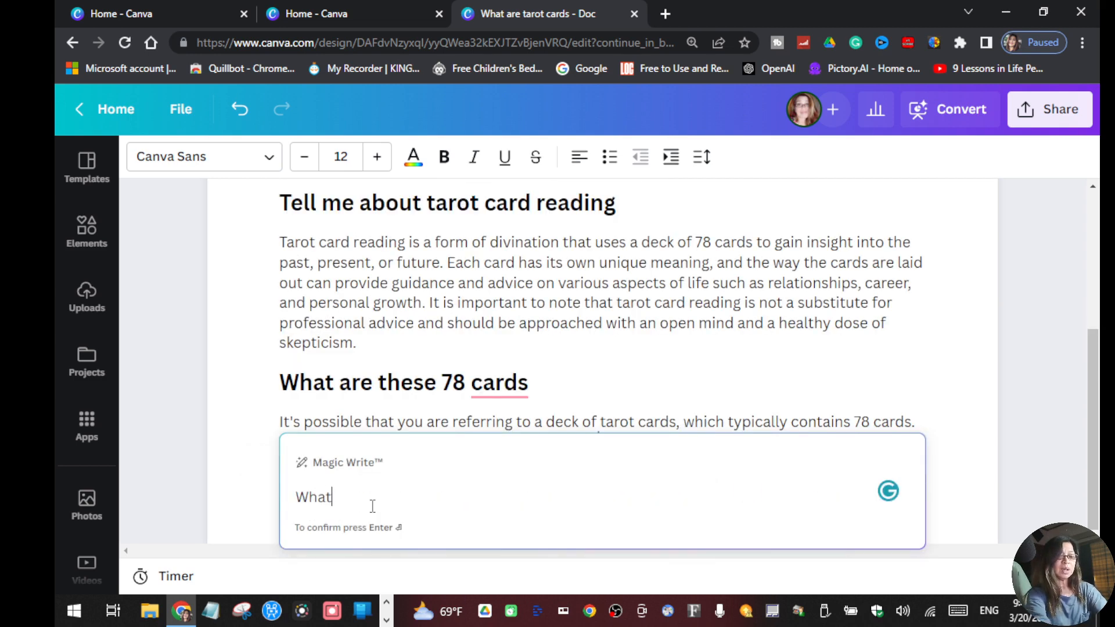
{"action": "type", "text": " are the "}
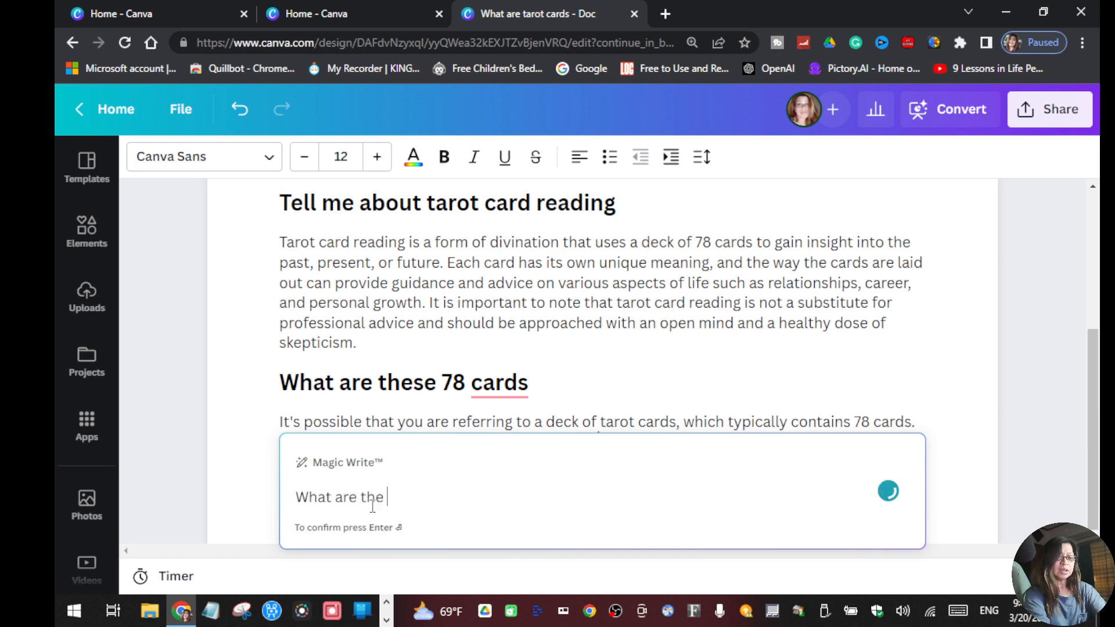
{"action": "type", "text": "names p"}
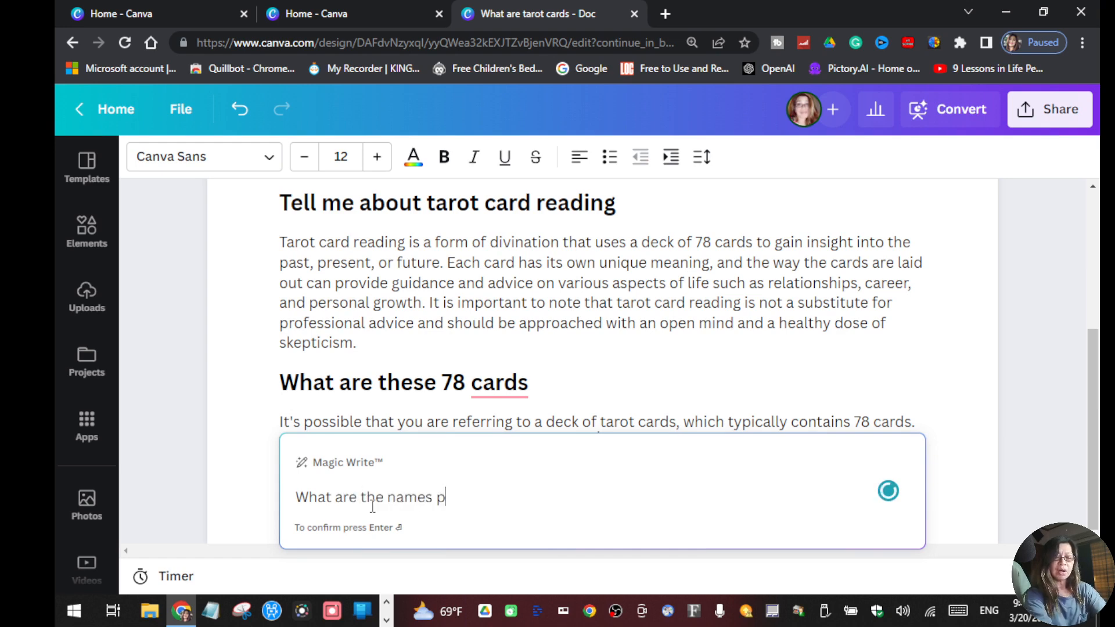
{"action": "type", "text": "f 78 cards"}
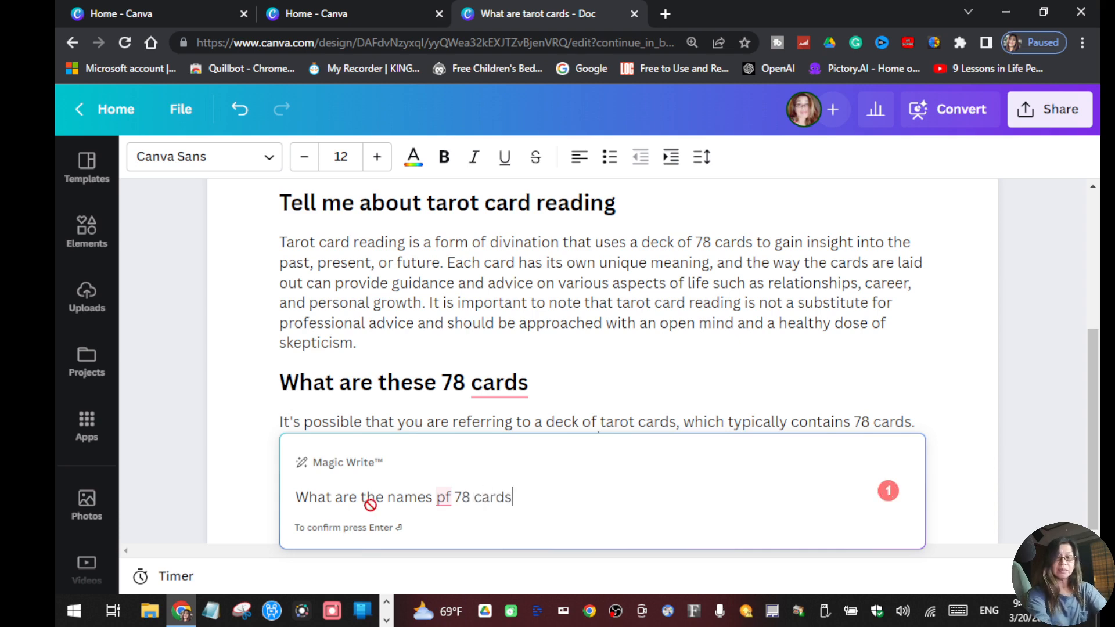
{"action": "key", "text": "Return"}
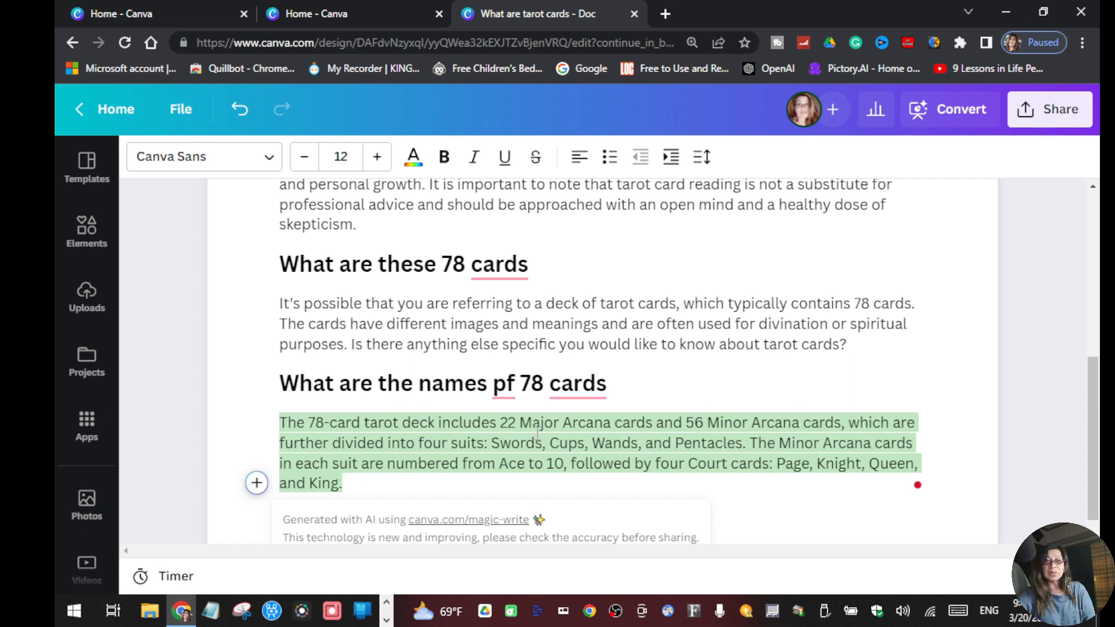
{"action": "mouse_move", "coordinate": [504, 385]}
{"action": "left_click", "coordinate": [511, 450]}
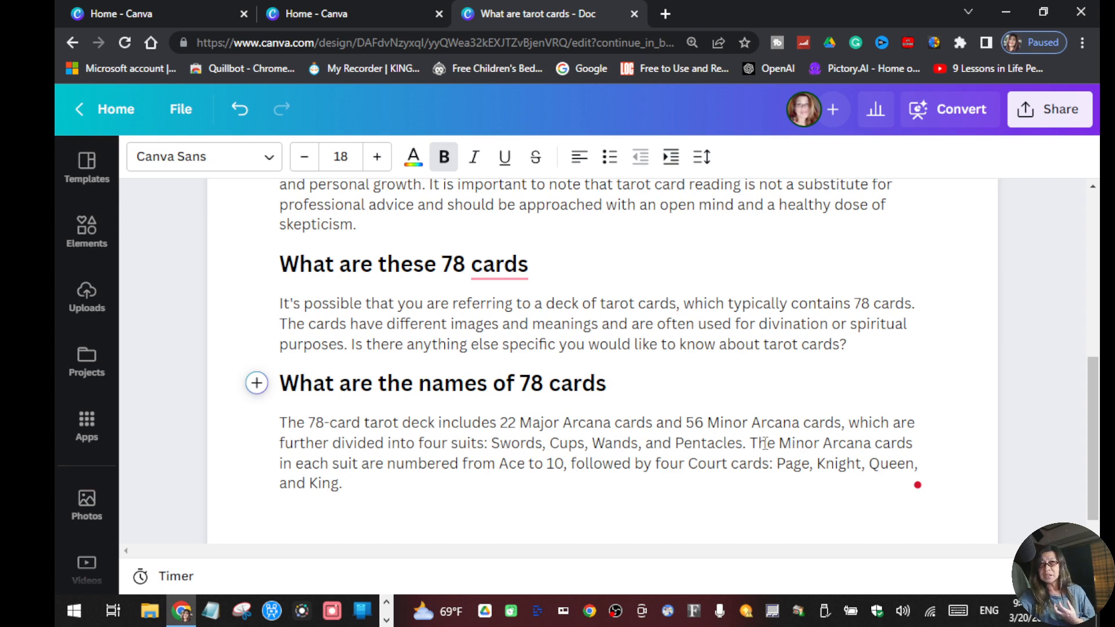
Generate Magic Write text at the heading about the names of 78 cards from the prompt "What are the major arcana cards".
{"action": "left_click", "coordinate": [257, 383]}
{"action": "left_click", "coordinate": [663, 225]}
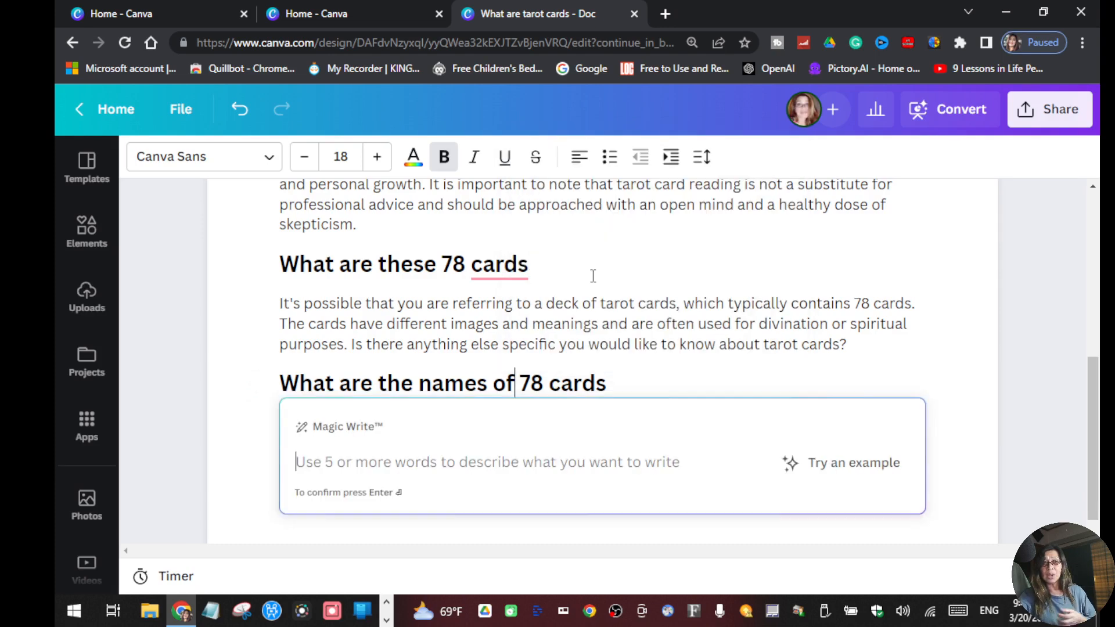
{"action": "type", "text": "Whar"}
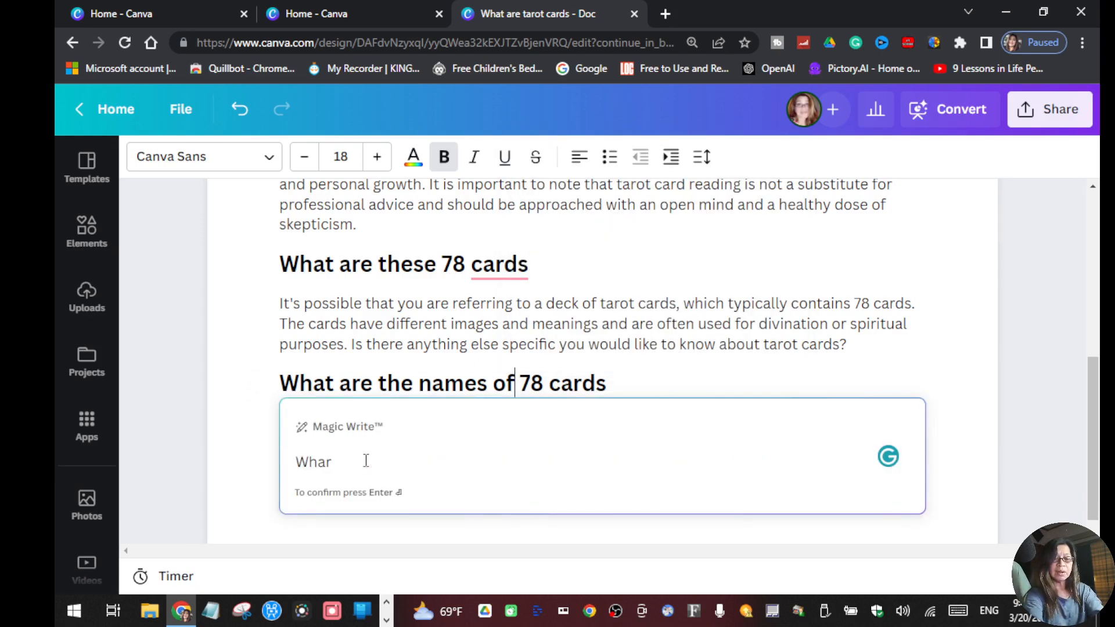
{"action": "key", "text": "BackSpace"}
{"action": "type", "text": "t ar"}
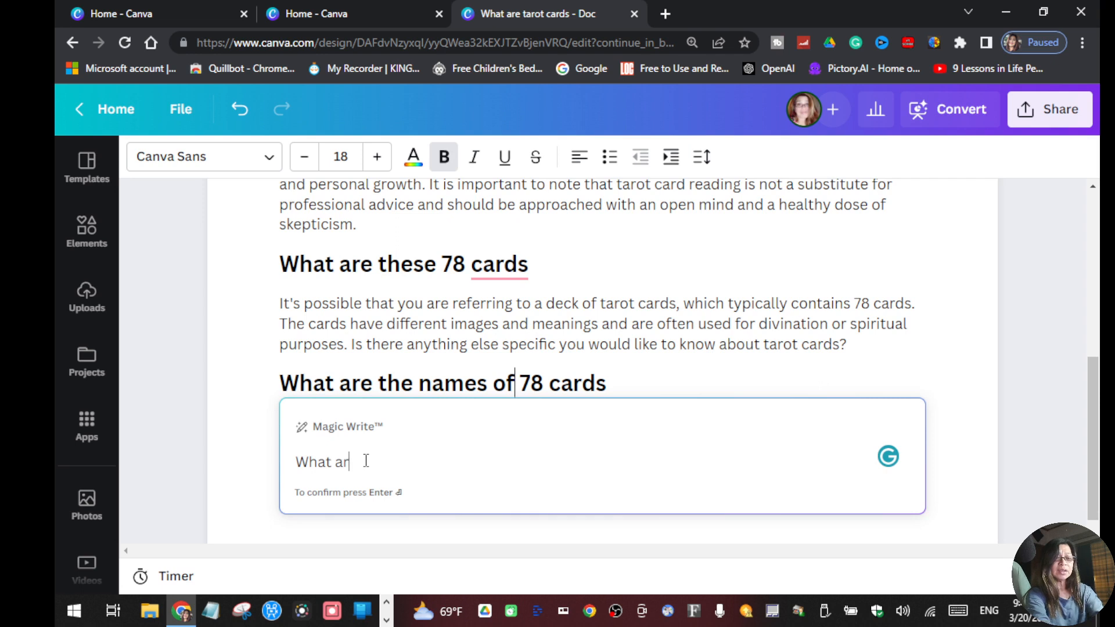
{"action": "type", "text": "e the maj"}
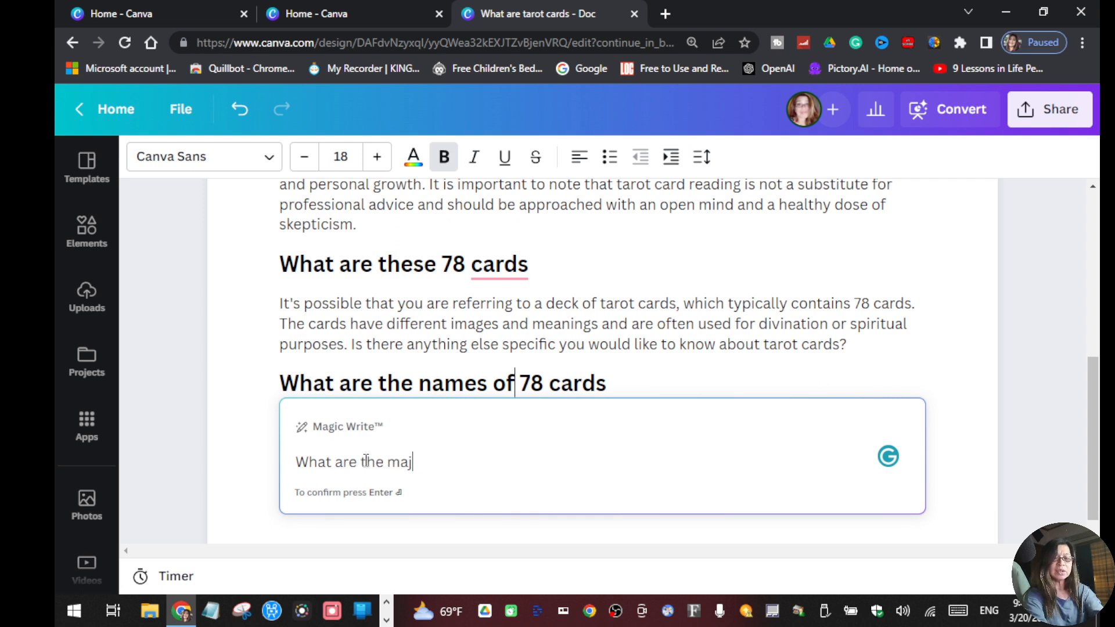
{"action": "type", "text": "or arc"}
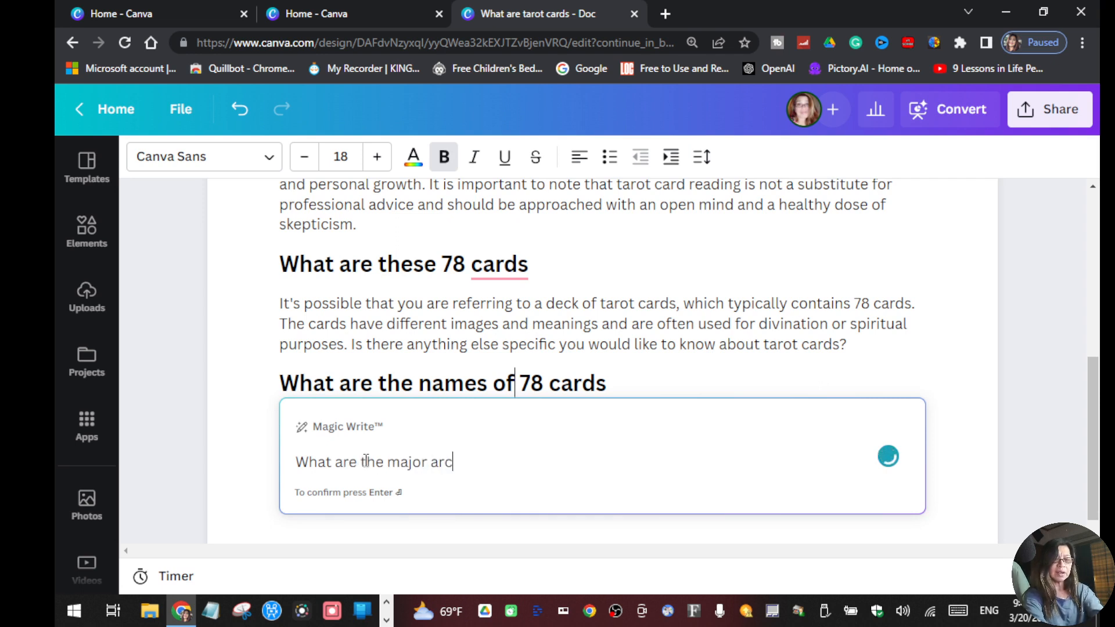
{"action": "type", "text": "ana cards"}
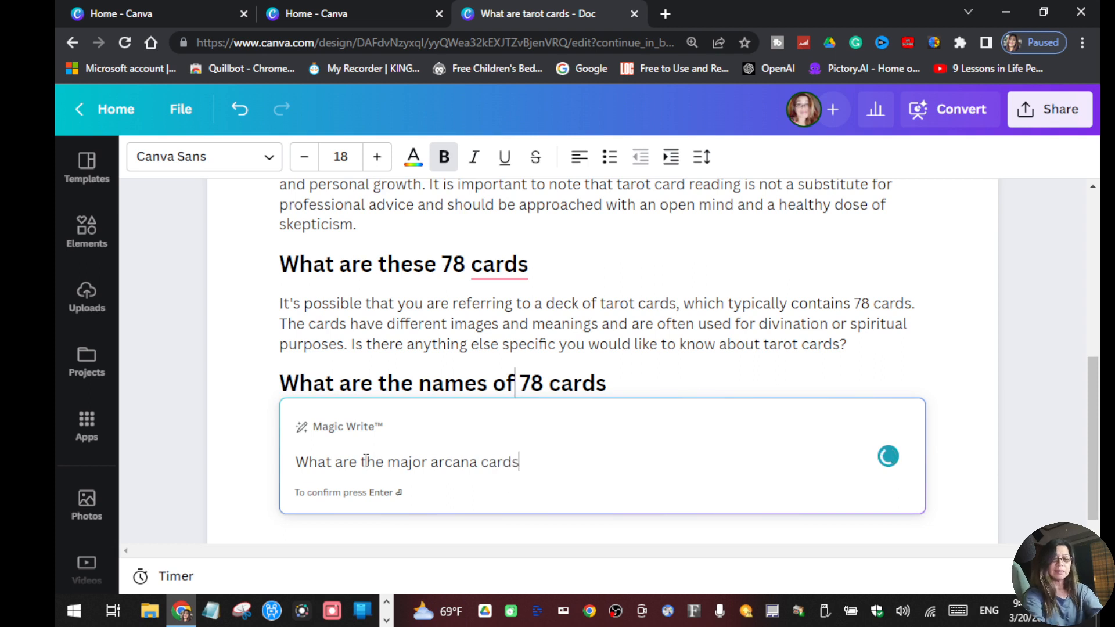
{"action": "key", "text": "Return"}
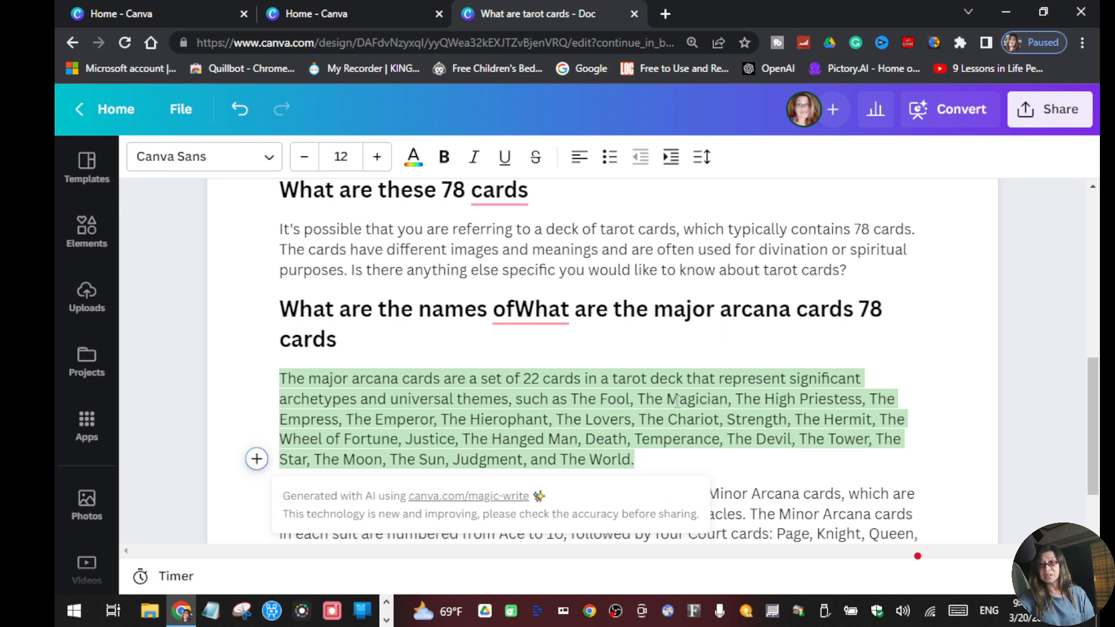
Generate Magic Write text below the major arcana paragraph for "What does the Fool cards represent" and correct "does" to "do" in its heading.
{"action": "left_click", "coordinate": [257, 459]}
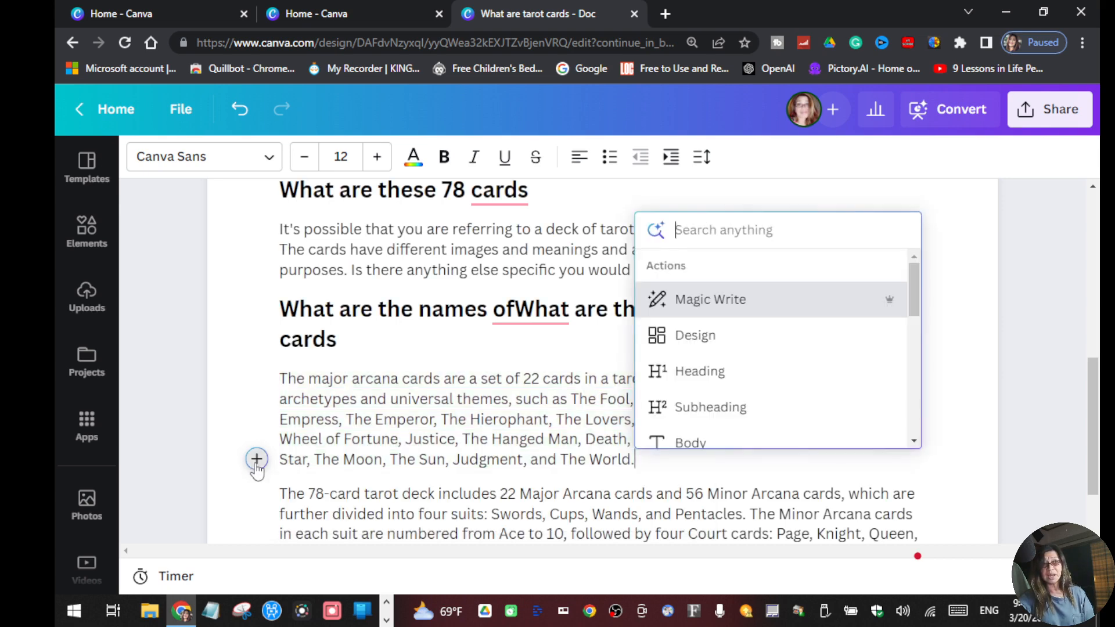
{"action": "left_click", "coordinate": [718, 302]}
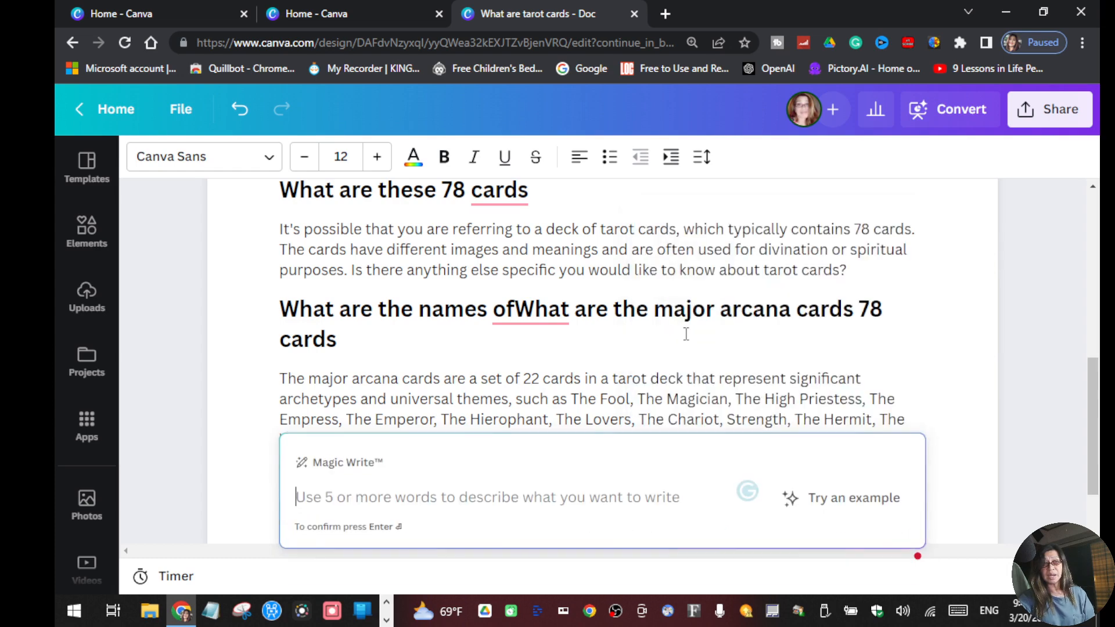
{"action": "type", "text": "What does the Fool cards represent"}
{"action": "key", "text": "Return"}
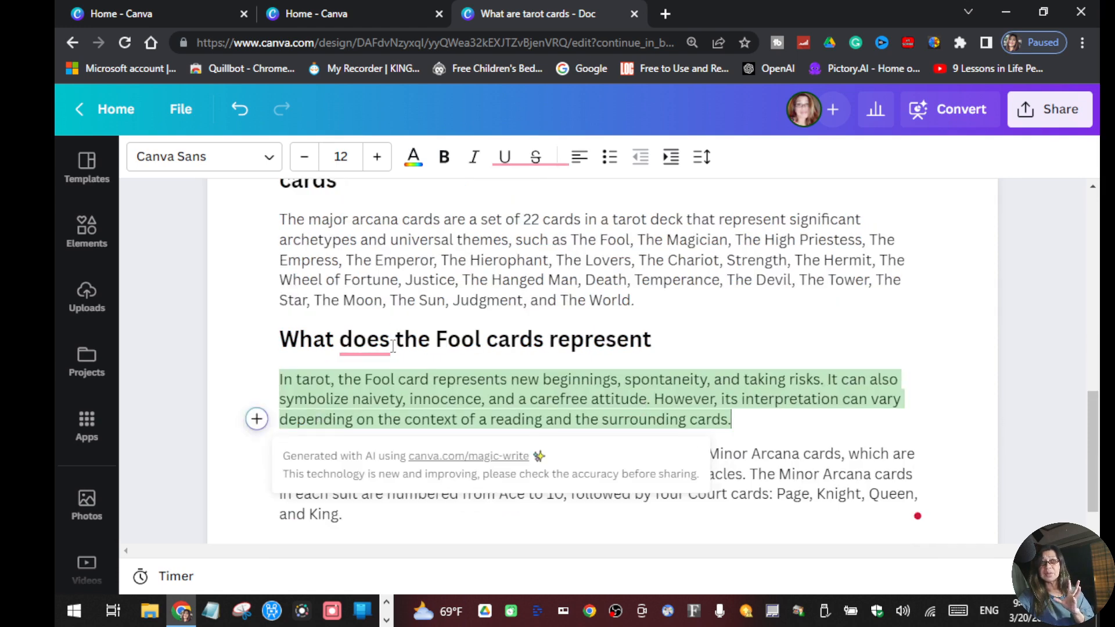
{"action": "mouse_move", "coordinate": [381, 342]}
{"action": "left_click", "coordinate": [349, 393]}
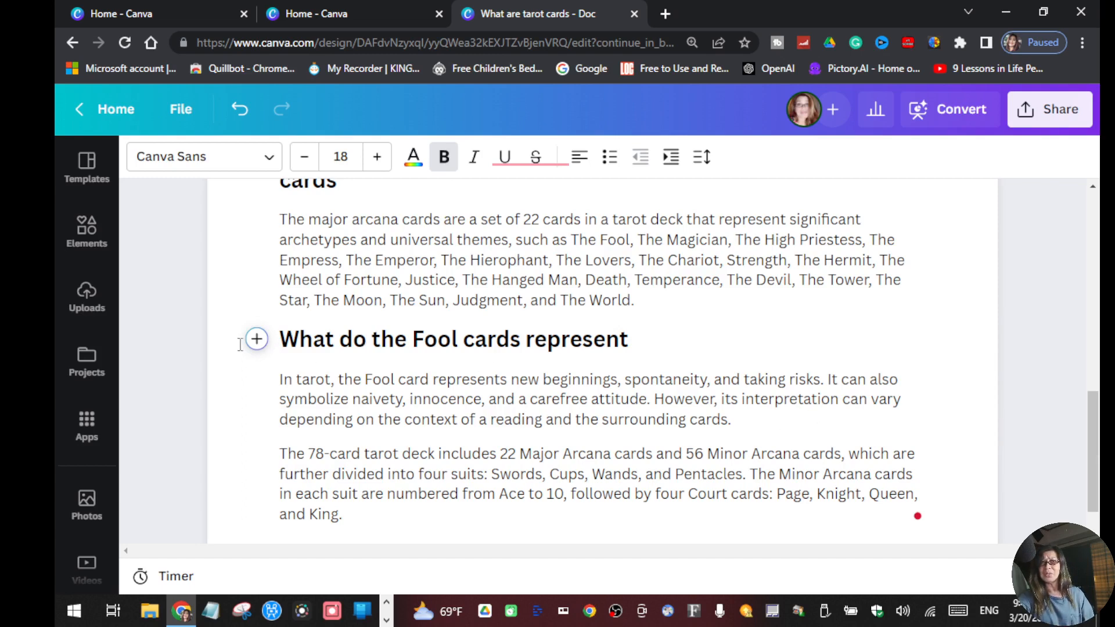
Generate Magic Write text at the Fool cards heading from the prompt "What does the fool card represent into my career".
{"action": "left_click", "coordinate": [262, 346]}
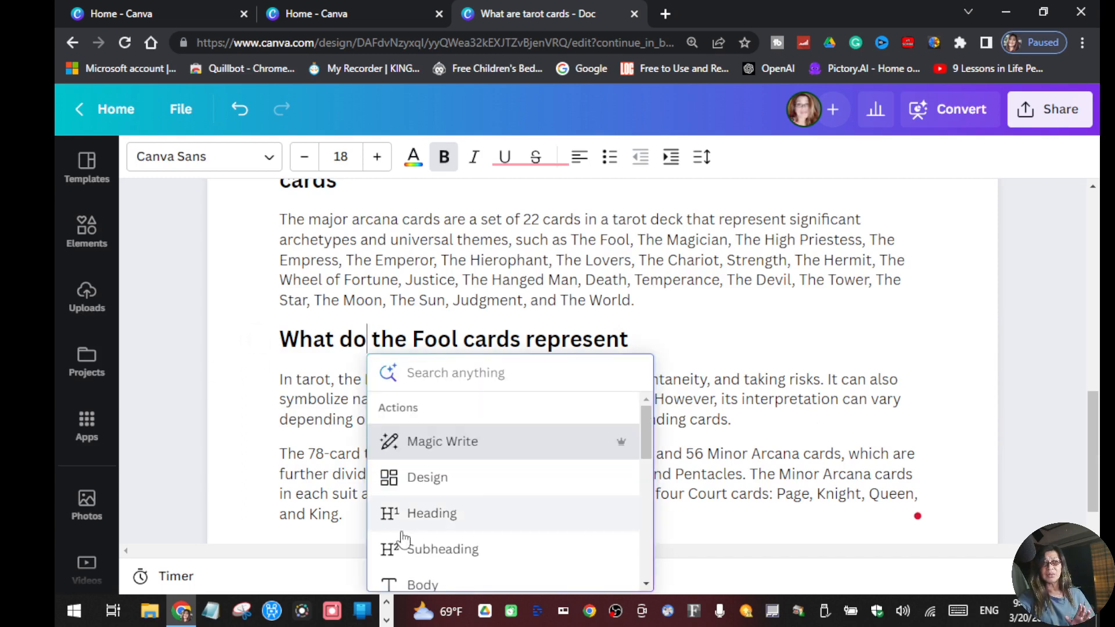
{"action": "left_click", "coordinate": [468, 444]}
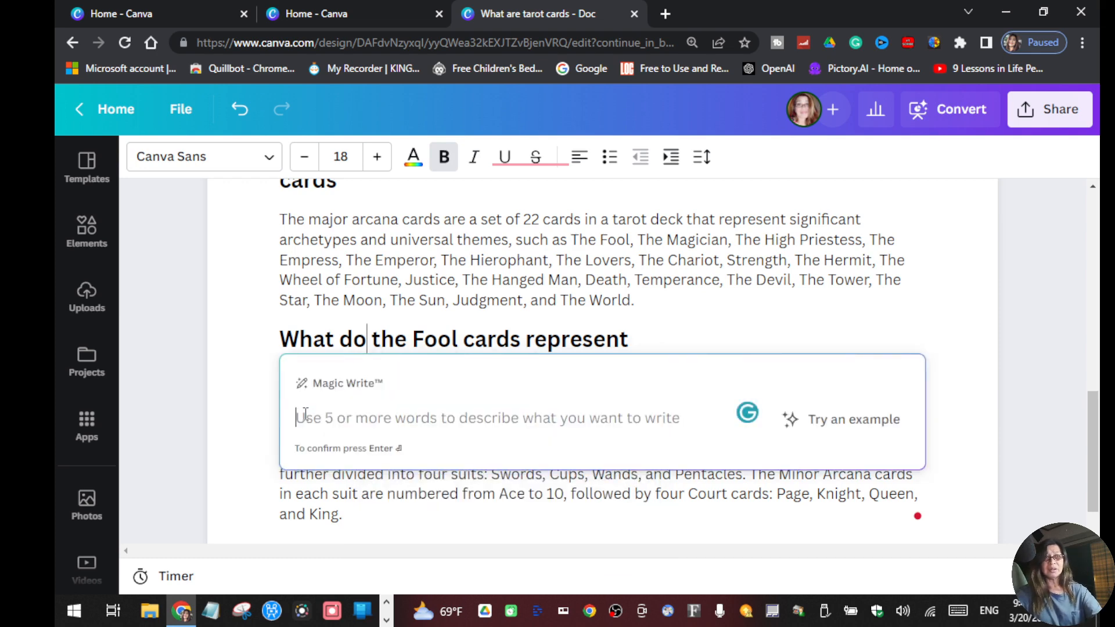
{"action": "type", "text": "What"}
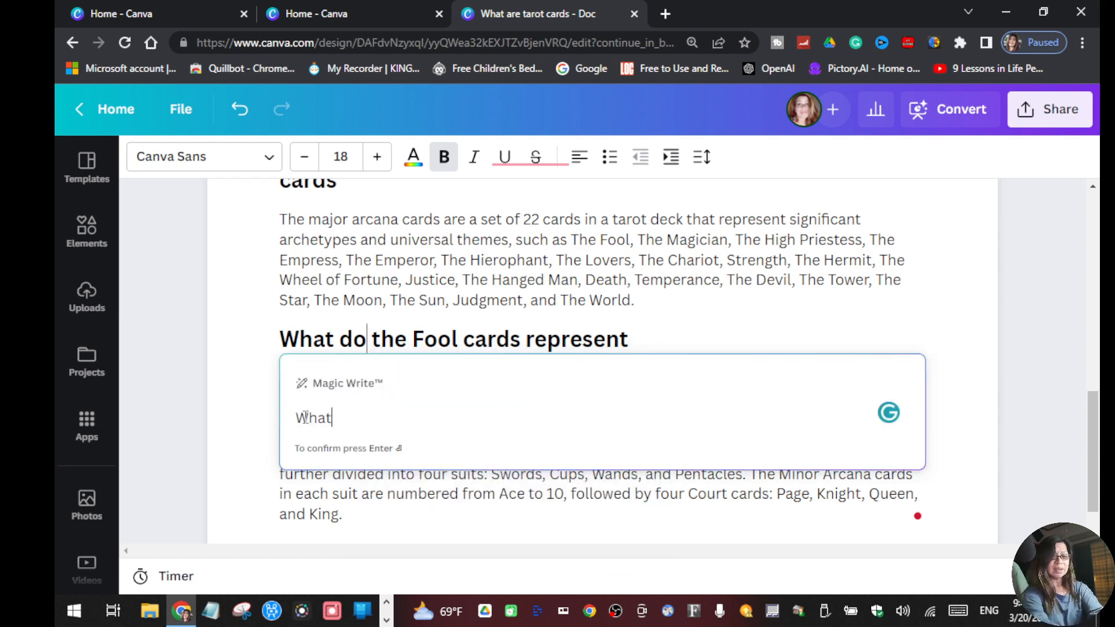
{"action": "type", "text": " does"}
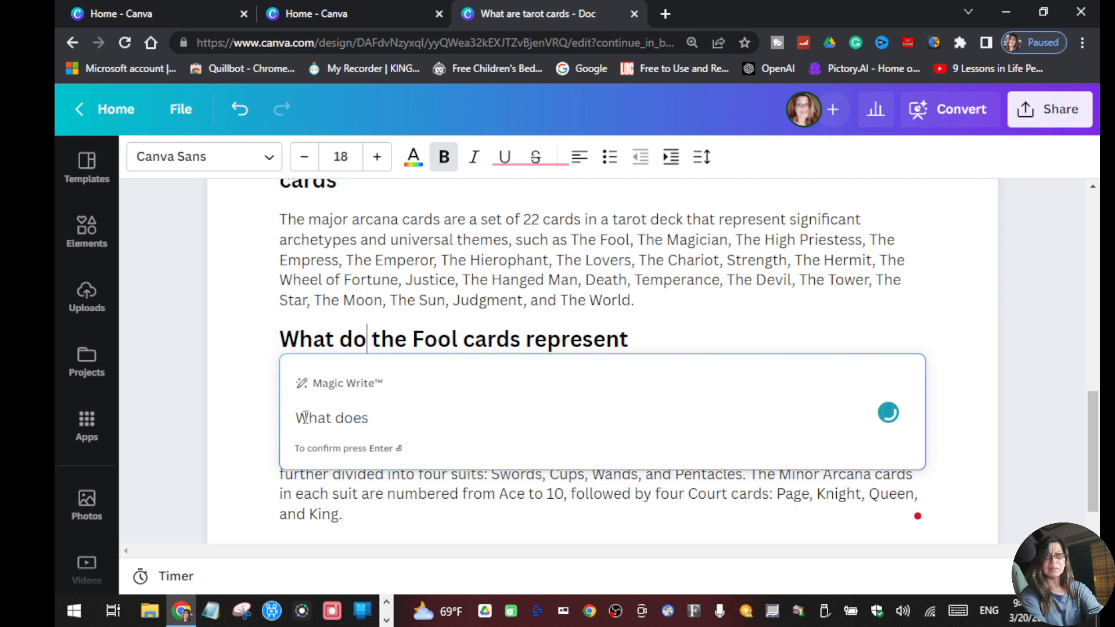
{"action": "type", "text": " the f"}
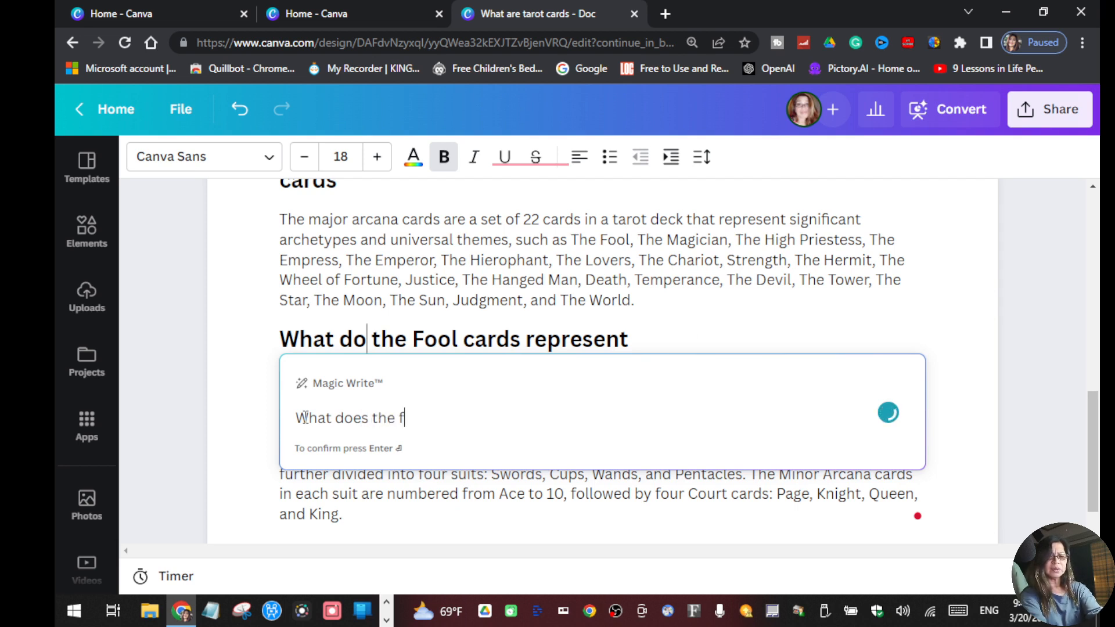
{"action": "type", "text": "ool card"}
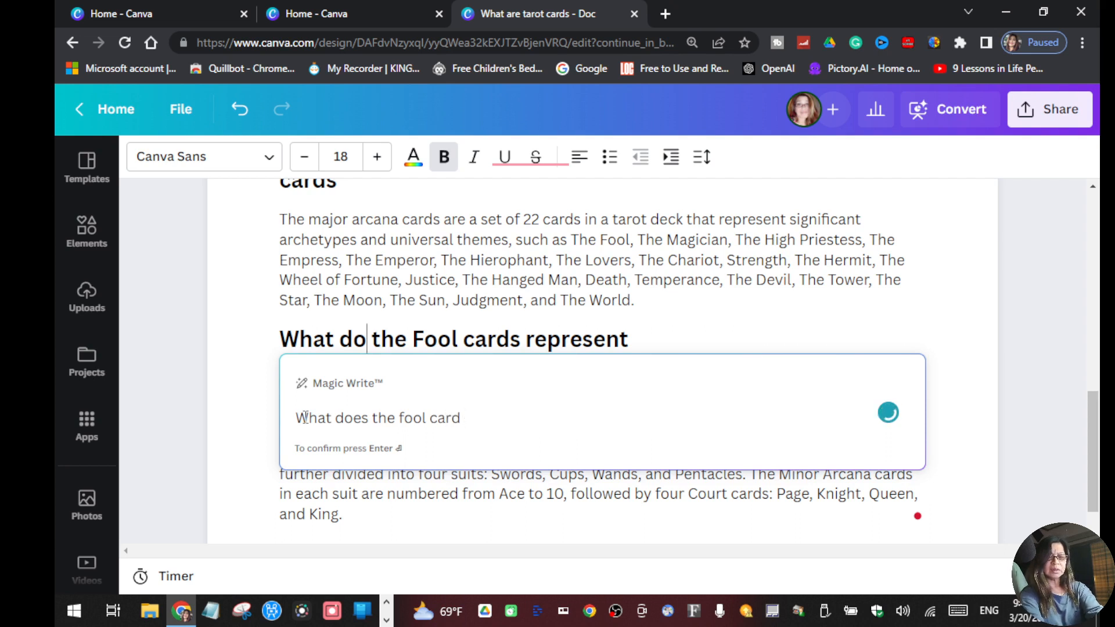
{"action": "type", "text": " represent"}
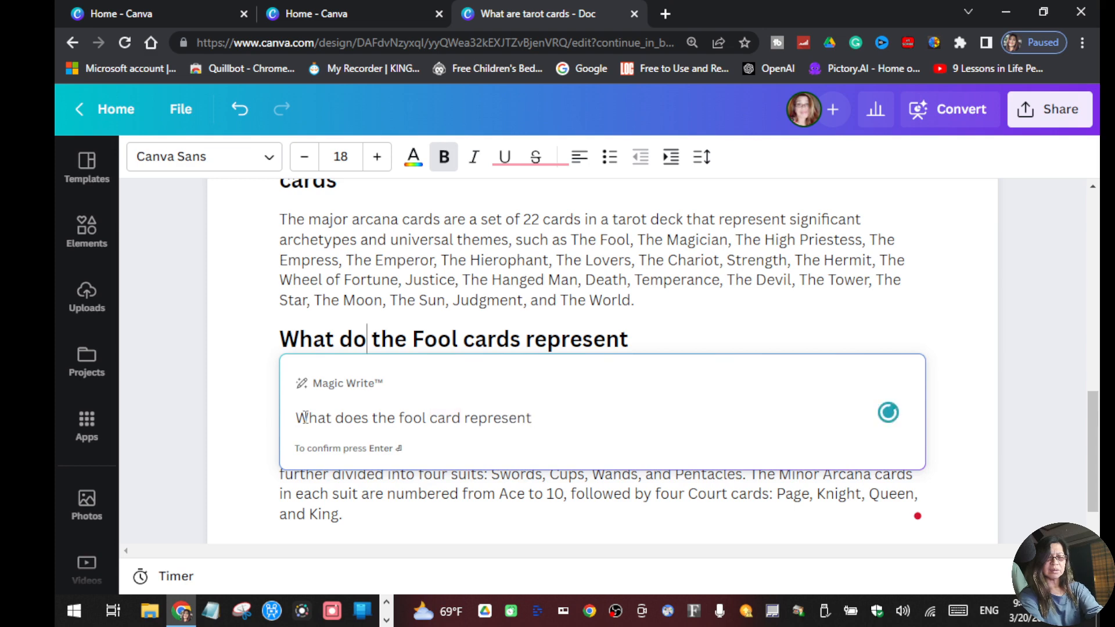
{"action": "type", "text": " into my"}
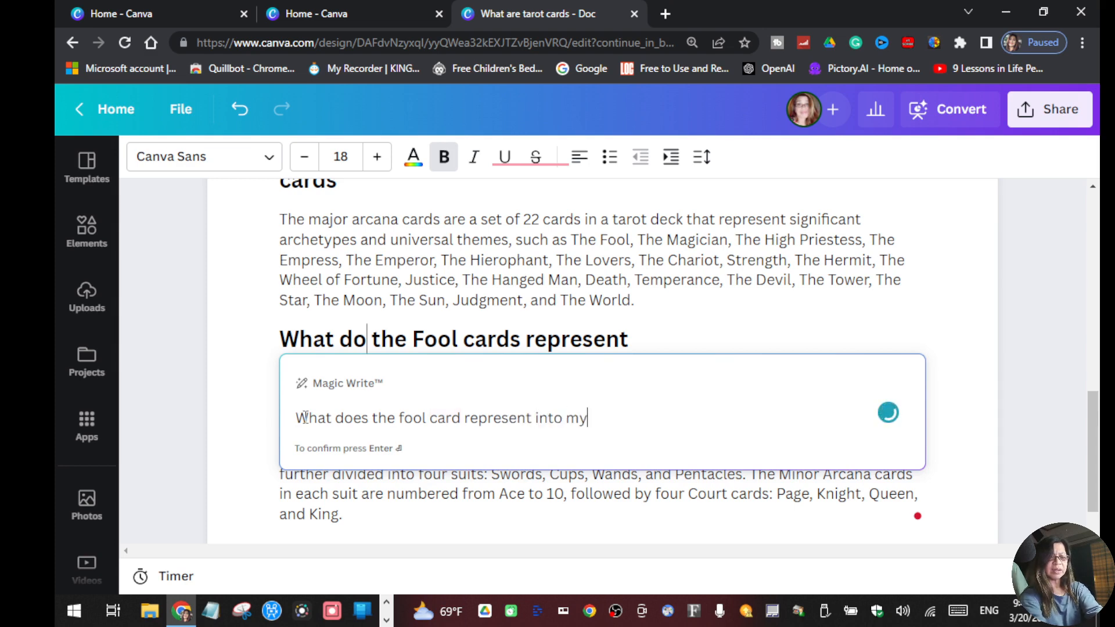
{"action": "type", "text": " career"}
{"action": "key", "text": "Return"}
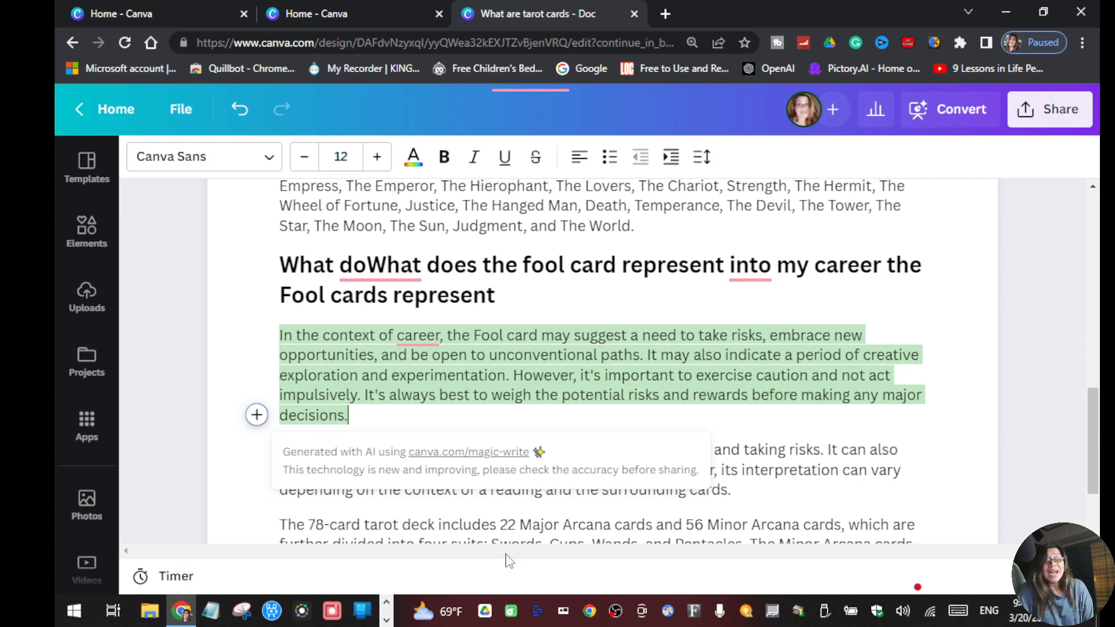
Apply the suggested corrections: "doWhat" to "what" and "into" to "in" in the Fool heading, and "career" to "a career" in the paragraph below.
{"action": "scroll", "coordinate": [481, 452], "scroll_direction": "down", "scroll_amount": 2}
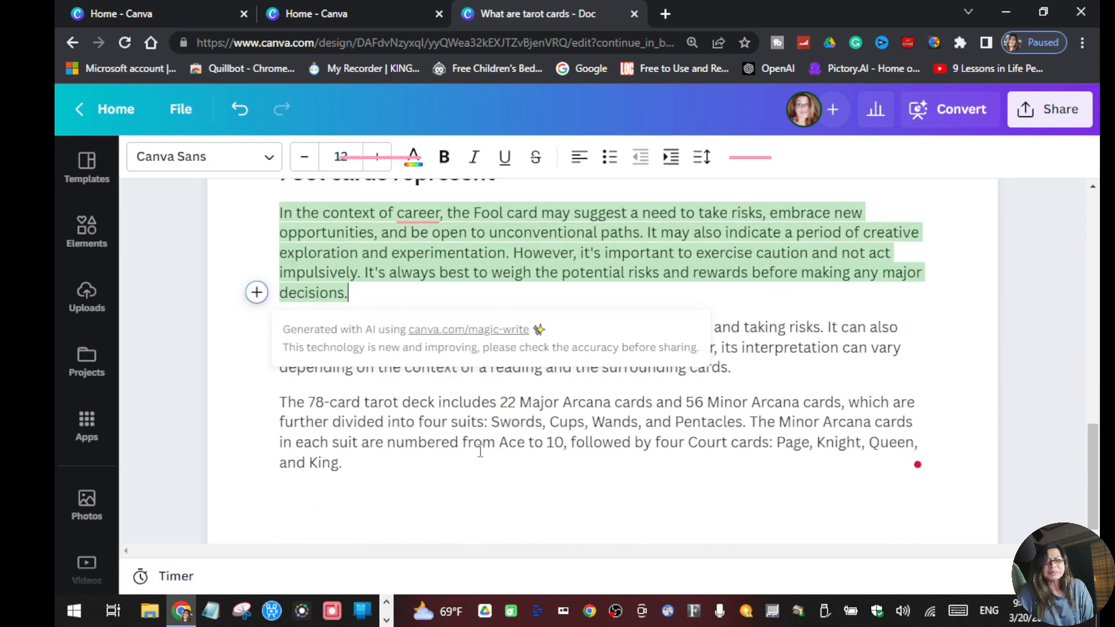
{"action": "scroll", "coordinate": [480, 452], "scroll_direction": "up", "scroll_amount": 3}
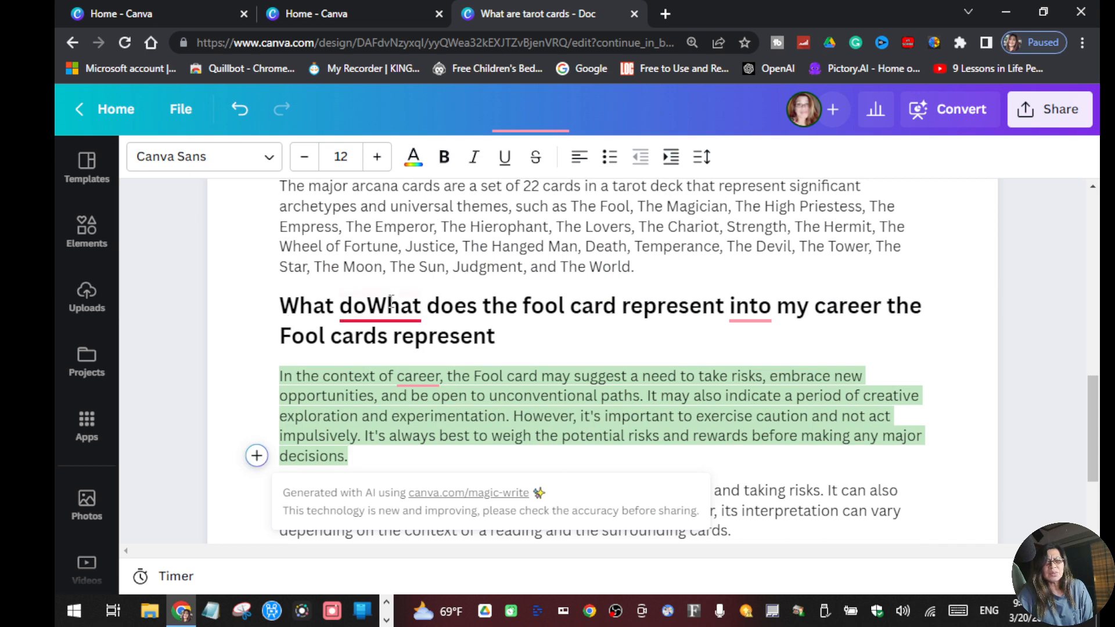
{"action": "left_click", "coordinate": [372, 308]}
{"action": "left_click", "coordinate": [388, 343]}
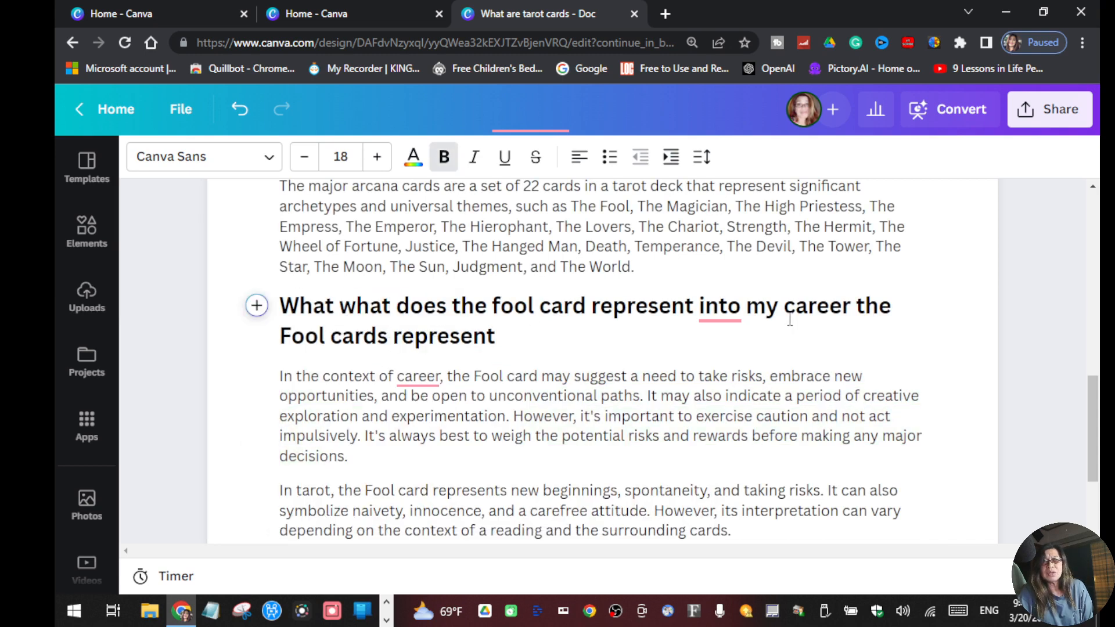
{"action": "left_click", "coordinate": [729, 301]}
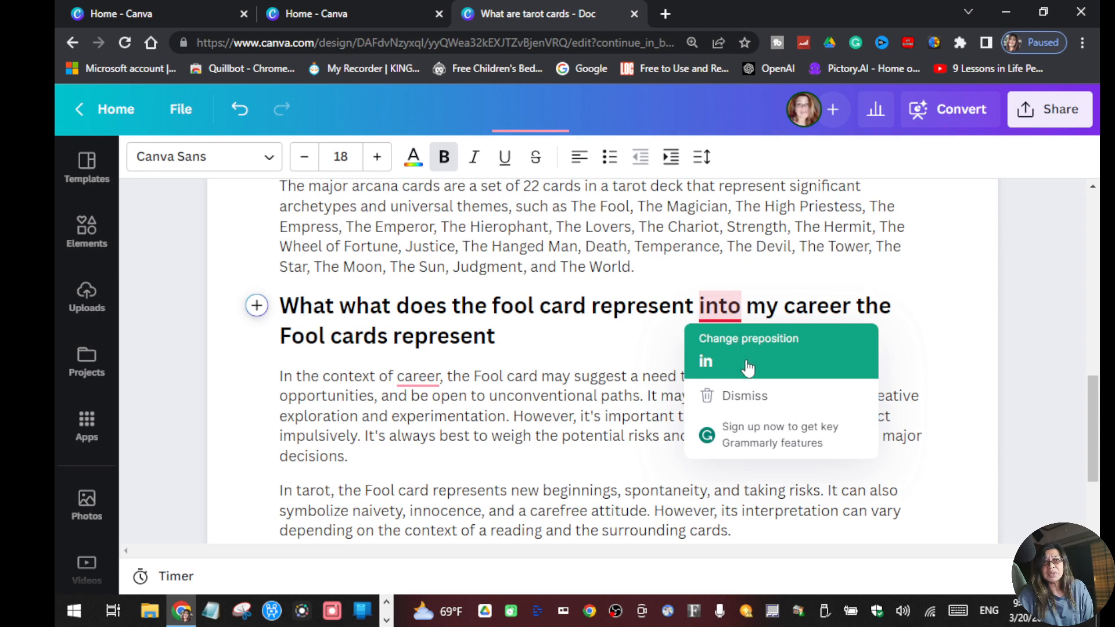
{"action": "left_click", "coordinate": [746, 365]}
{"action": "left_click", "coordinate": [417, 385]}
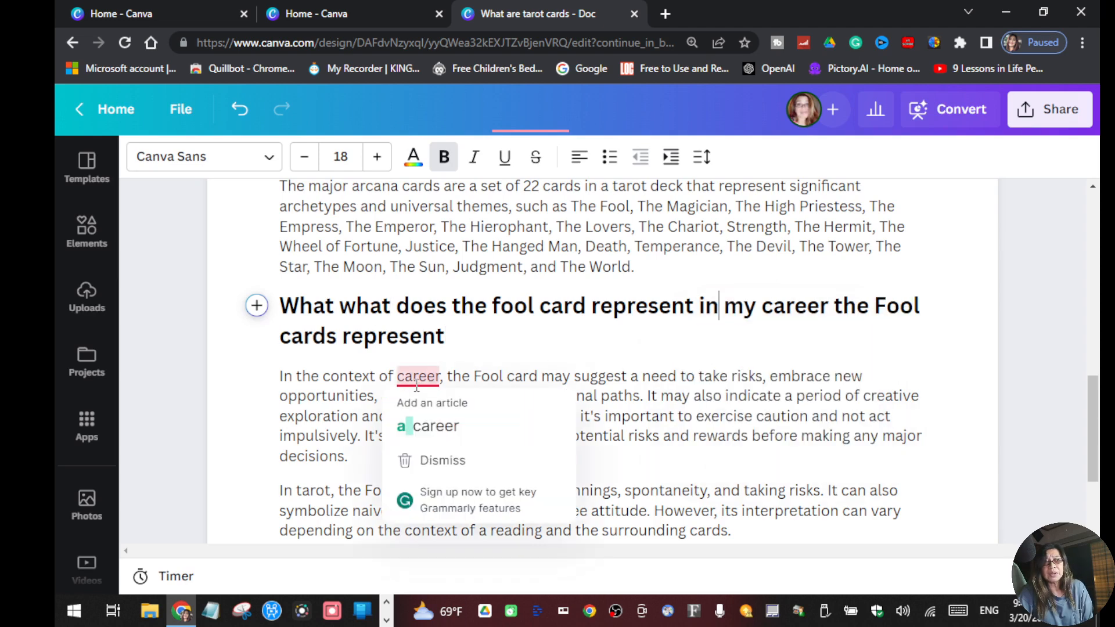
{"action": "left_click", "coordinate": [429, 425]}
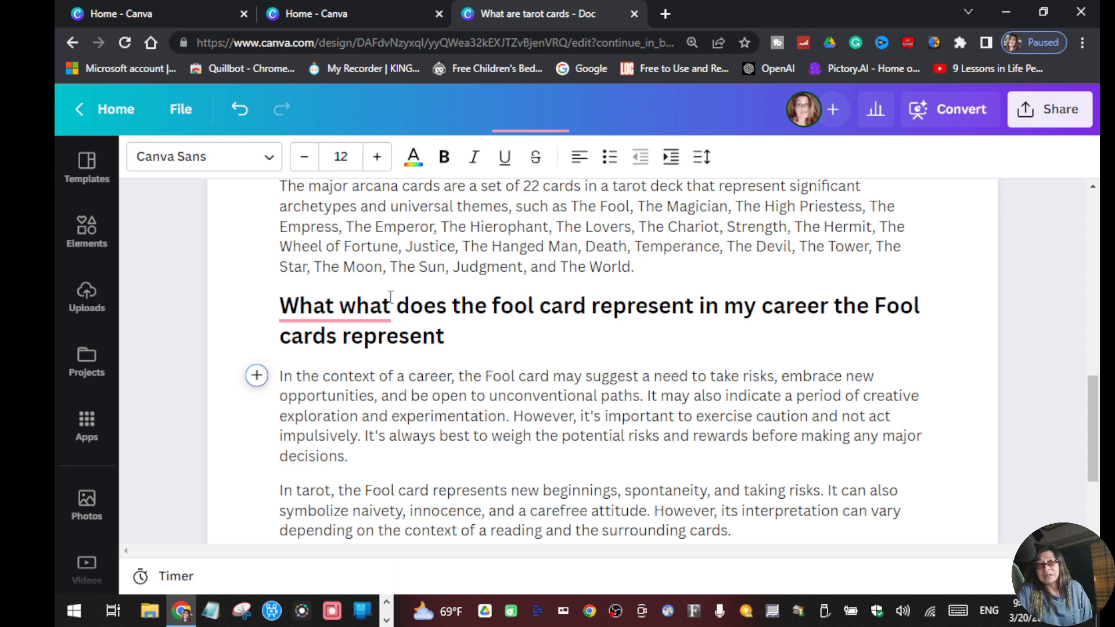
Review the document back to its title and leave it for the home page.
{"action": "scroll", "coordinate": [499, 299], "scroll_direction": "up", "scroll_amount": 5}
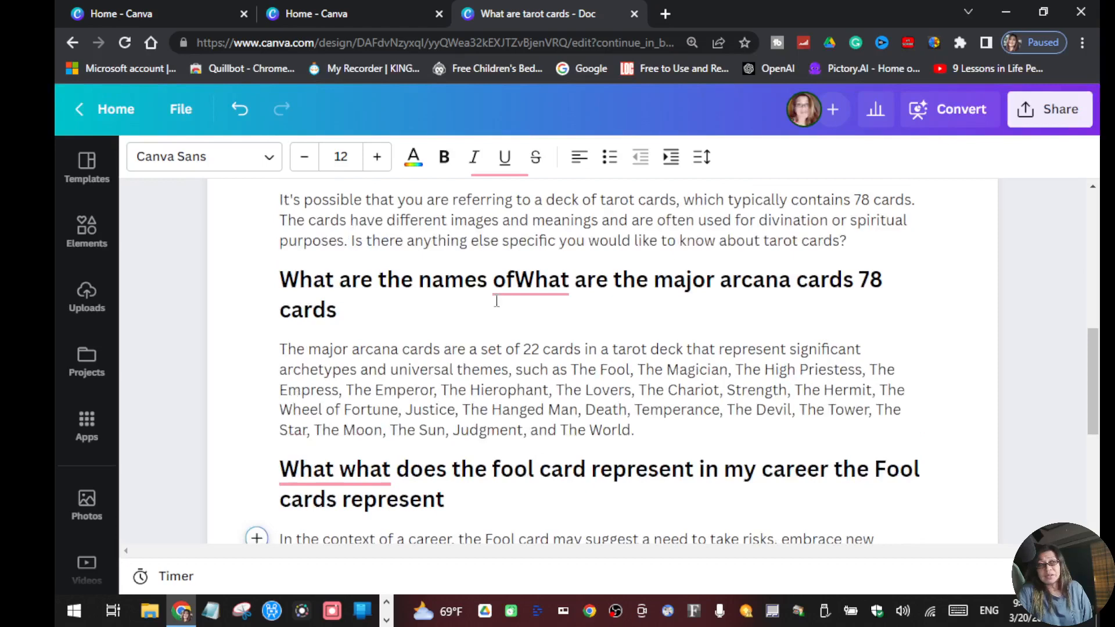
{"action": "scroll", "coordinate": [497, 299], "scroll_direction": "up", "scroll_amount": 4}
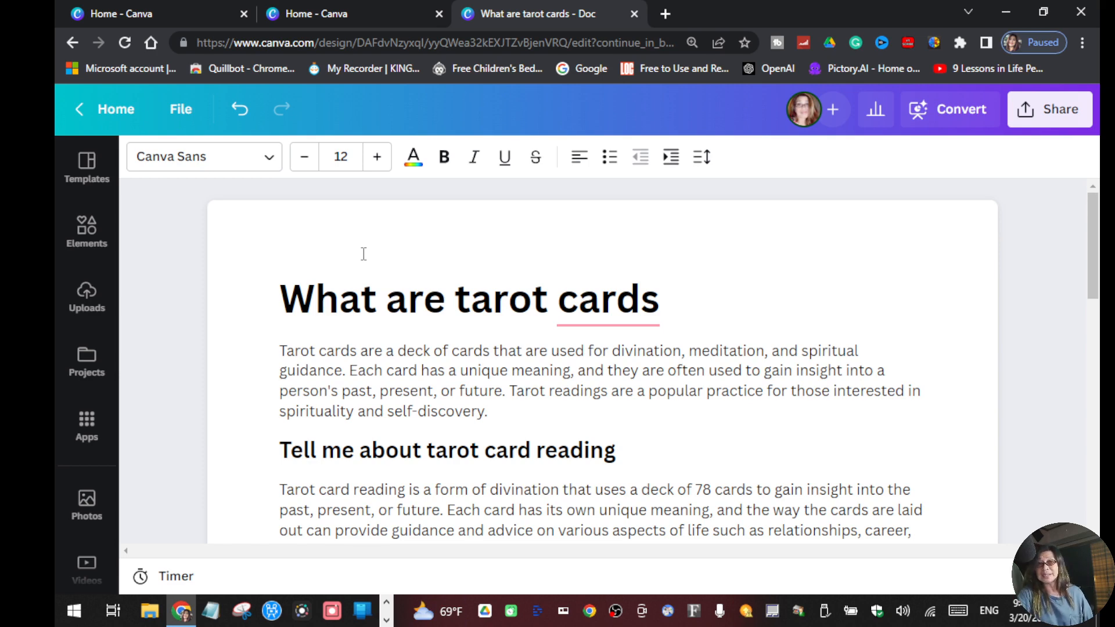
{"action": "left_click", "coordinate": [127, 108]}
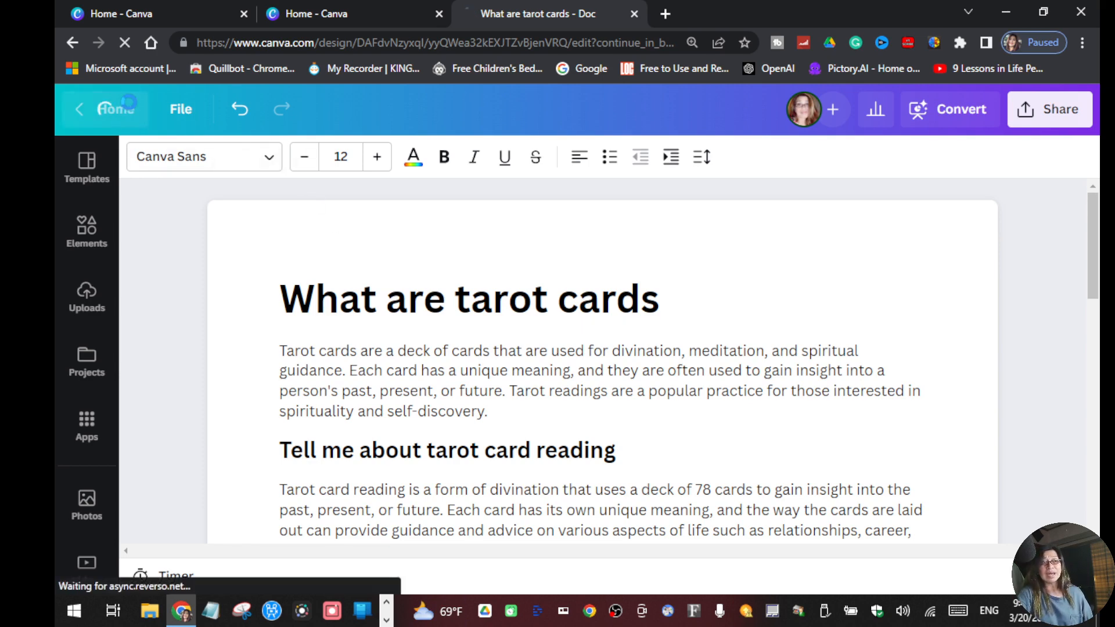